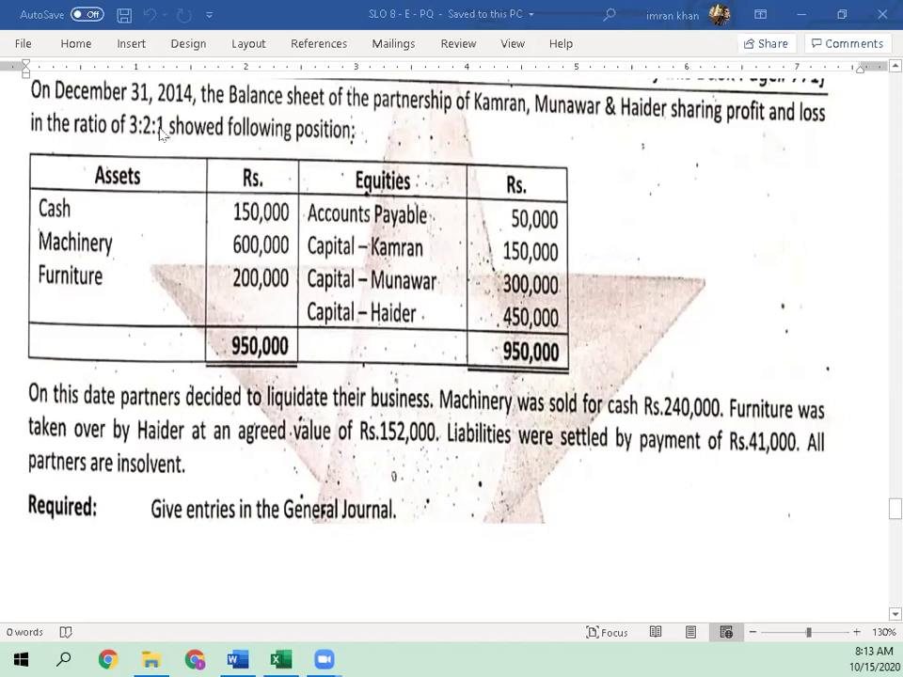
Step: Check the liquidation problem in Word against the realization loss entry on the Q 23 sheet in Excel
key("alt+Tab")
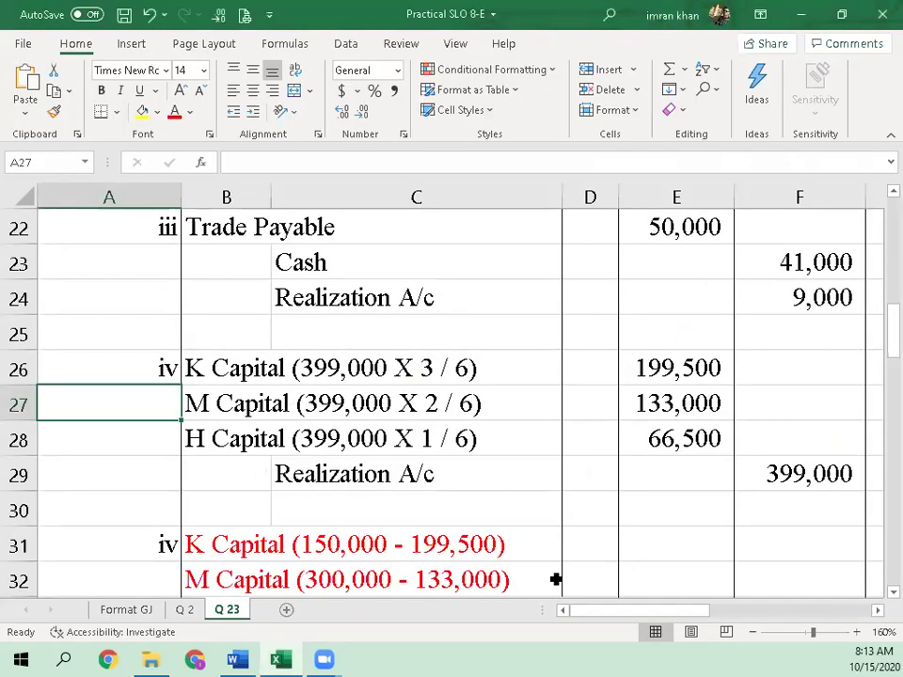
left_click(815, 471)
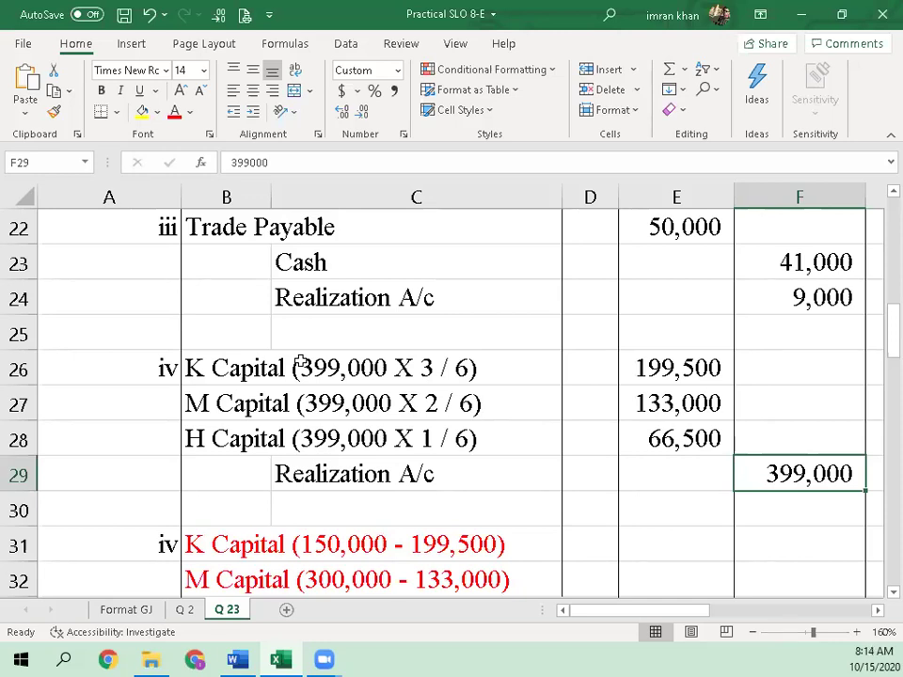
key("alt+Tab")
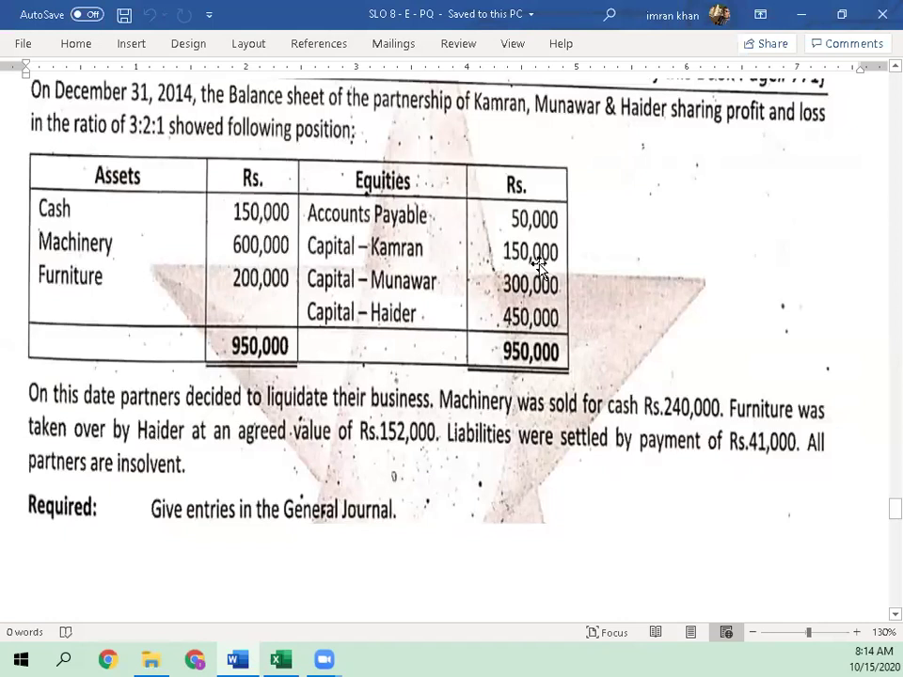
key("alt+Tab")
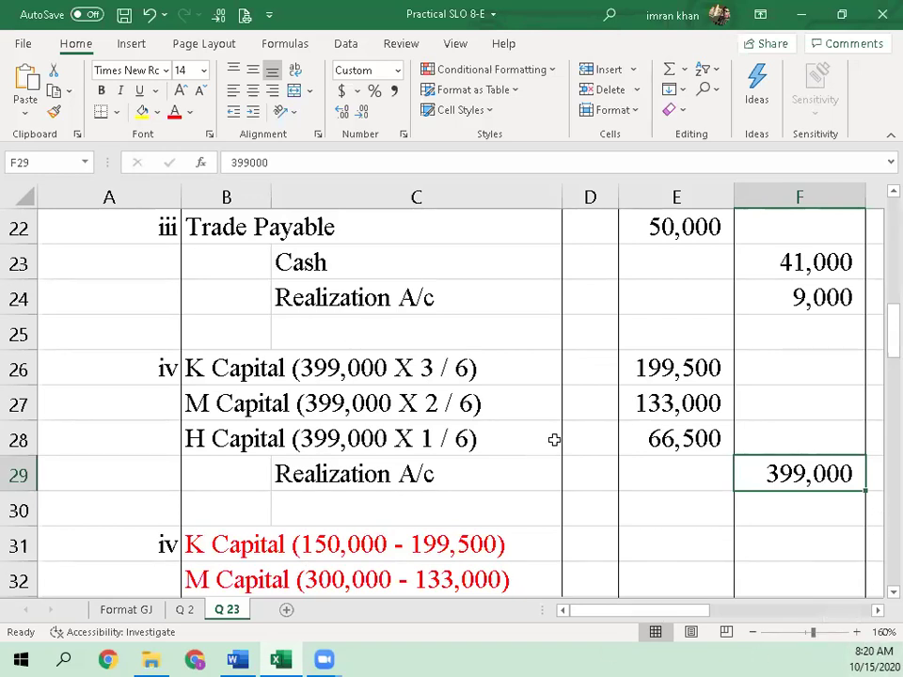
Step: Label cell L26, in the blank area beside the journal, as the first partner's capital
left_click(673, 368)
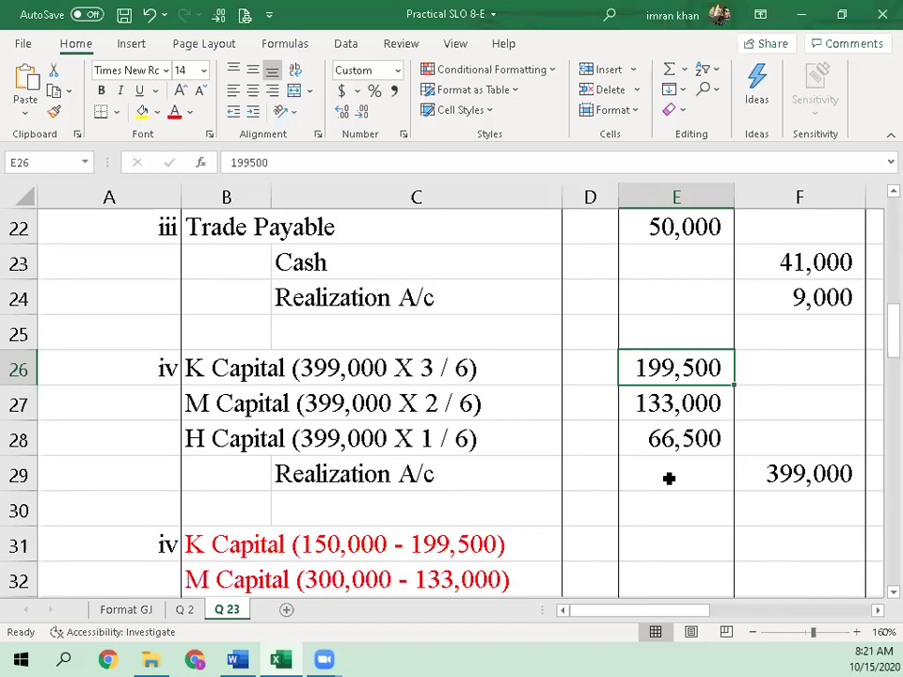
key("Right")
key("Right")
key("Right")
key("Right")
key("Right")
key("Right")
key("Right")
key("Right")
key("Right")
key("Right")
key("Right")
key("Right")
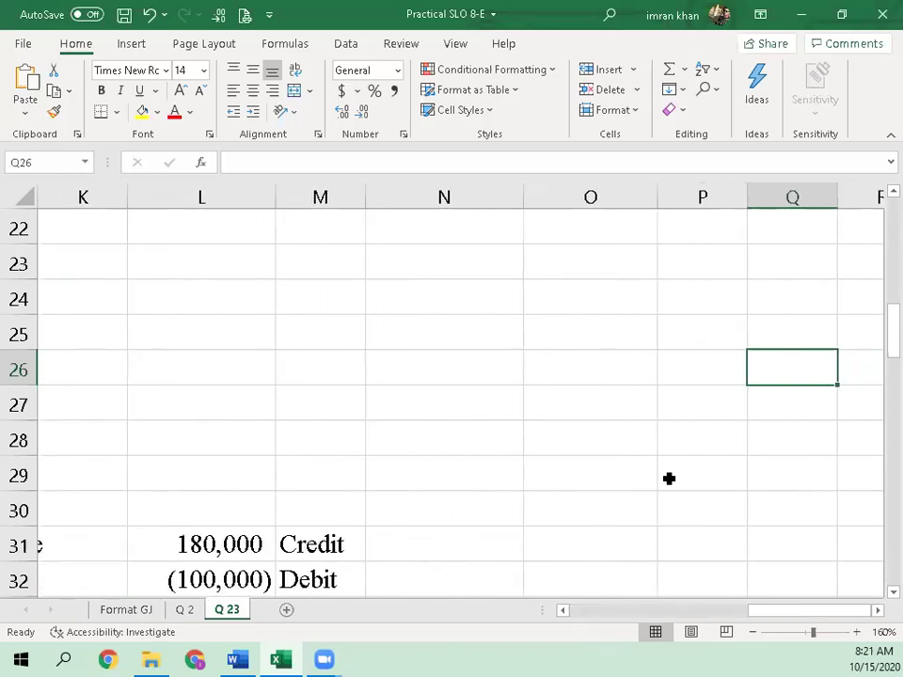
key("Left")
key("Left")
key("Left")
key("Left")
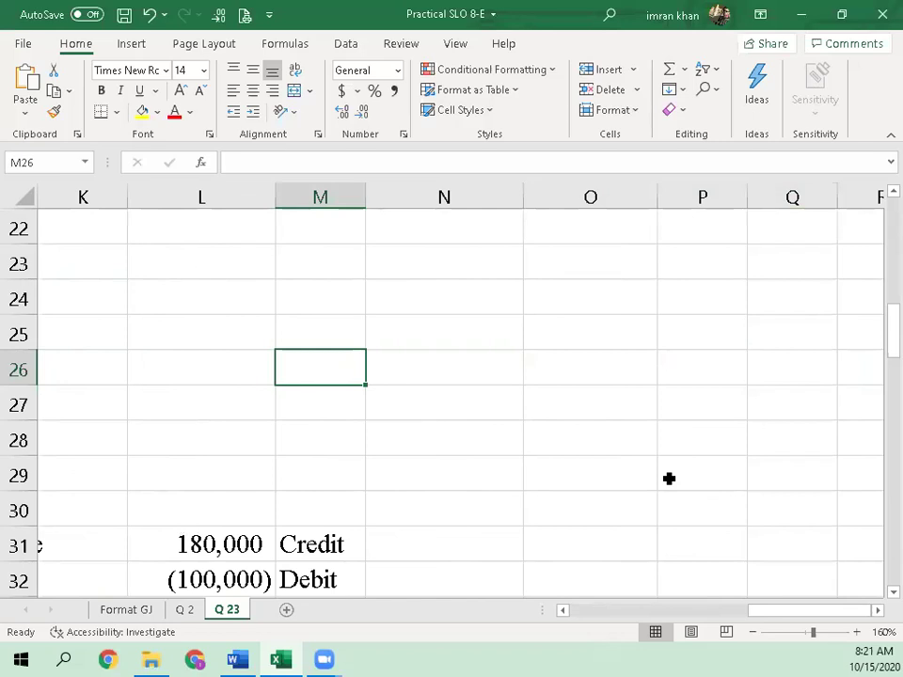
key("Left")
type("Kam")
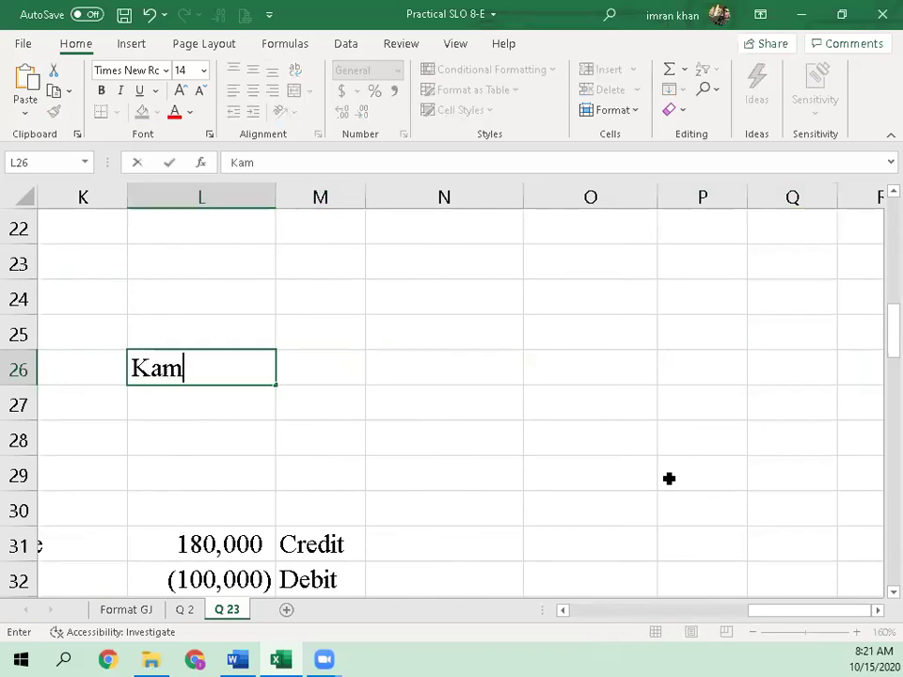
type("ran capital")
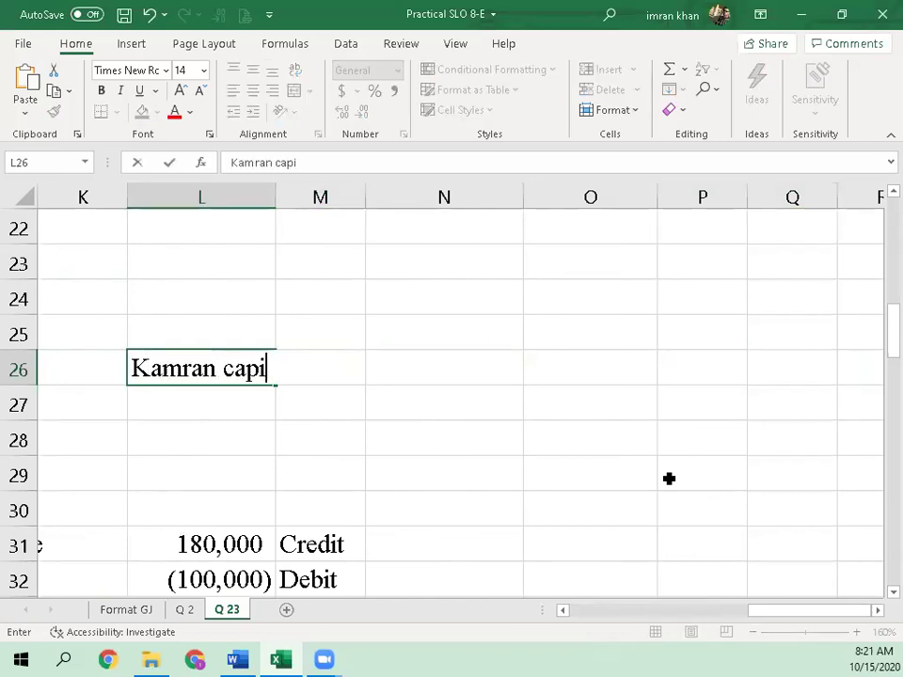
key("Return")
Step: Enter 150,000 in N26 as the first partner's capital balance
key("Up")
key("Right")
key("Right")
key("Right")
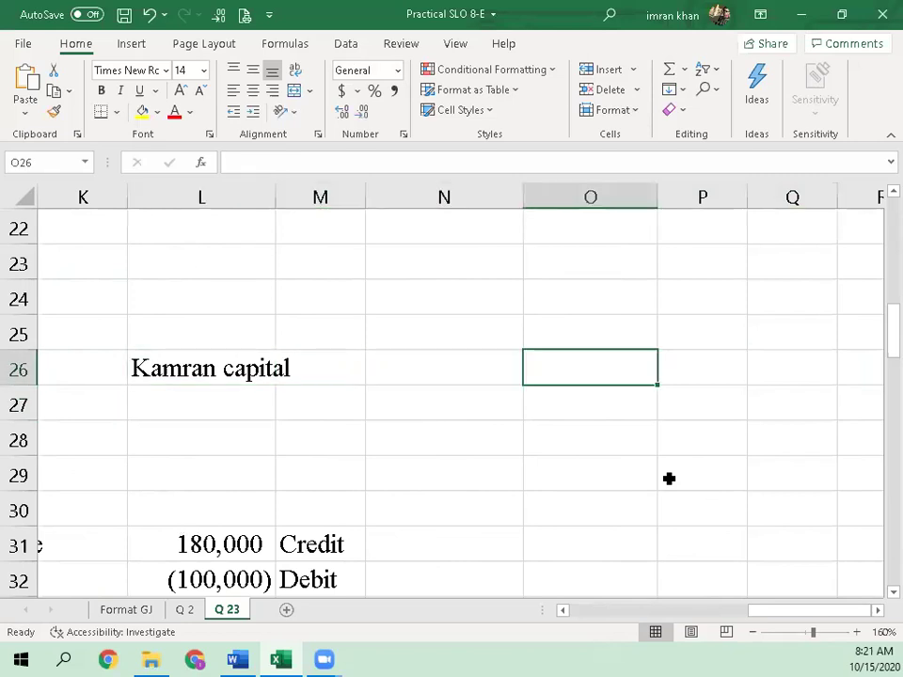
key("Left")
type("150000")
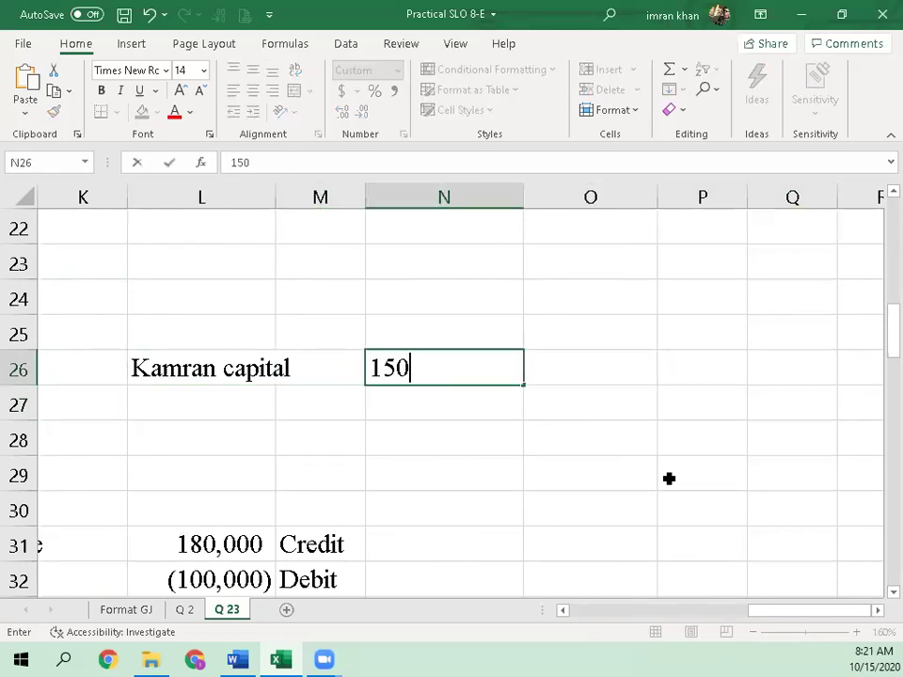
key("Return")
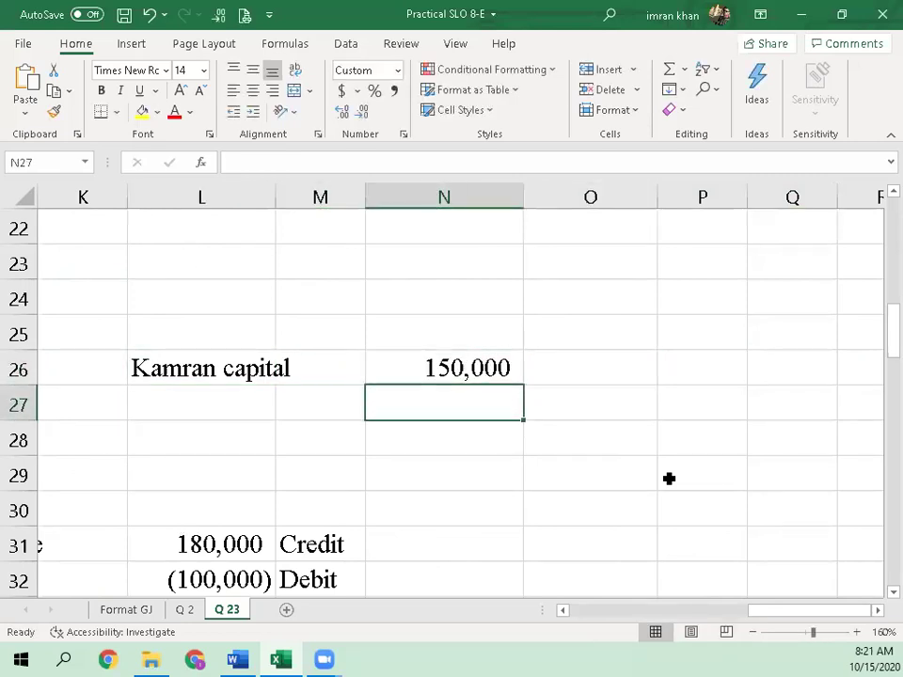
Step: Add the label Realization in L27, under the first partner's capital label
key("Left")
key("Left")
type("Re")
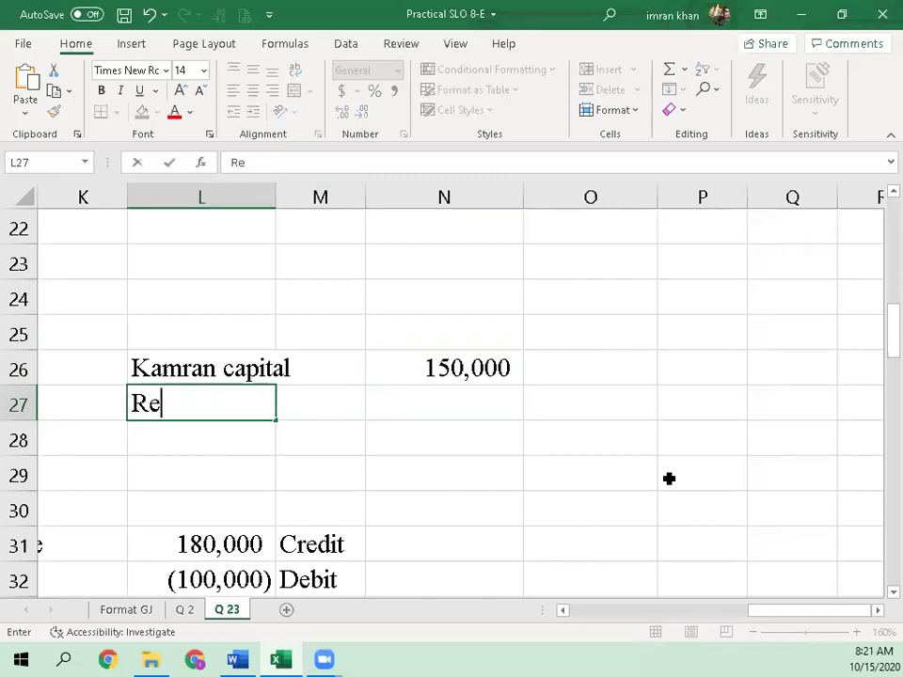
type("alization")
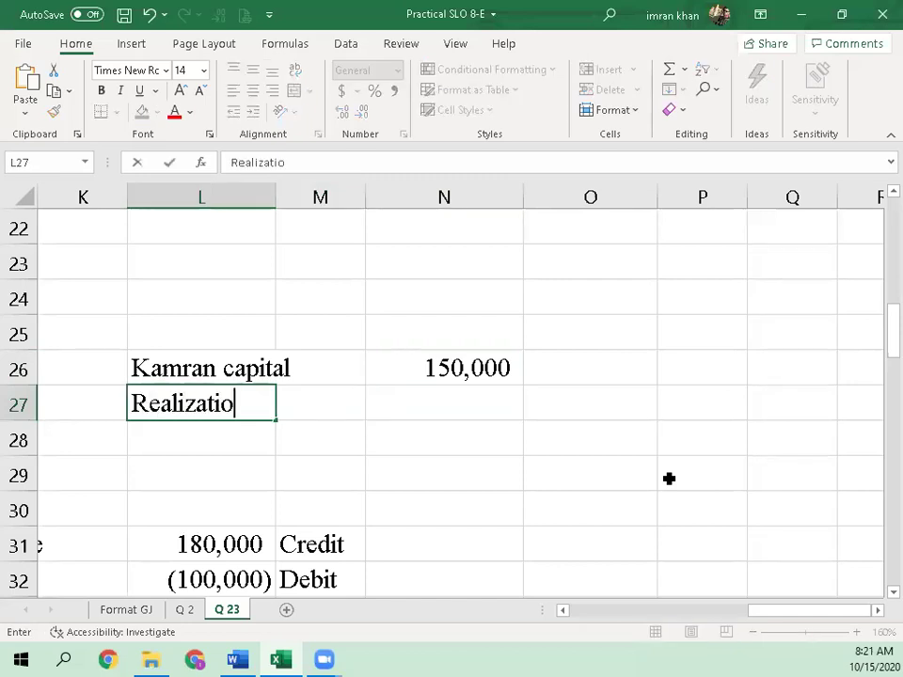
key("ctrl+Return")
Step: Mark the capital row as Cr in O26 and the Realization row as Dr in O27
key("Right")
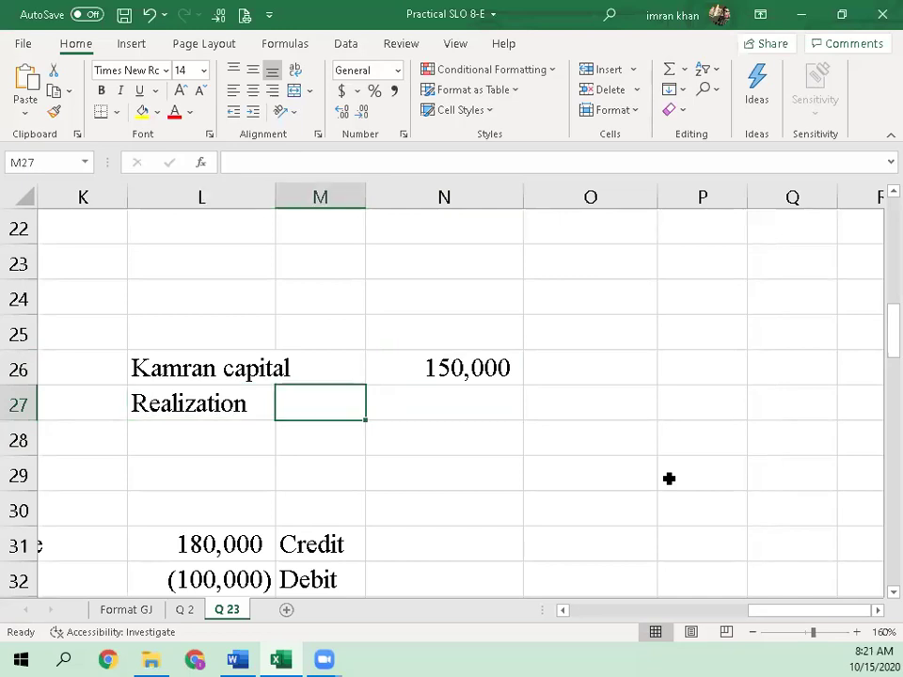
key("Up")
key("Right")
key("Right")
type("Cr")
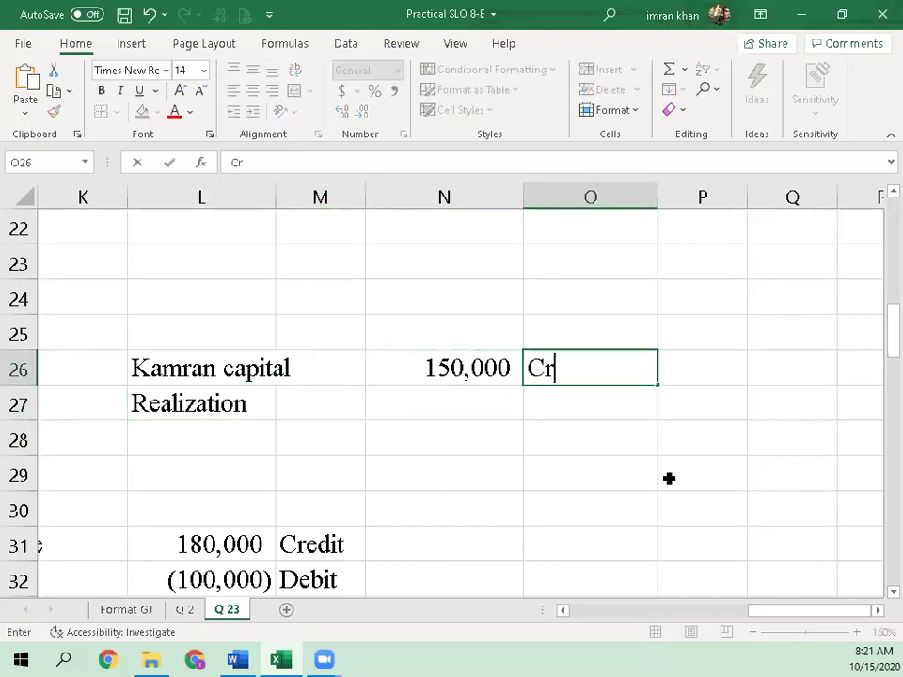
key("Return")
type("Dr")
key("ctrl+Return")
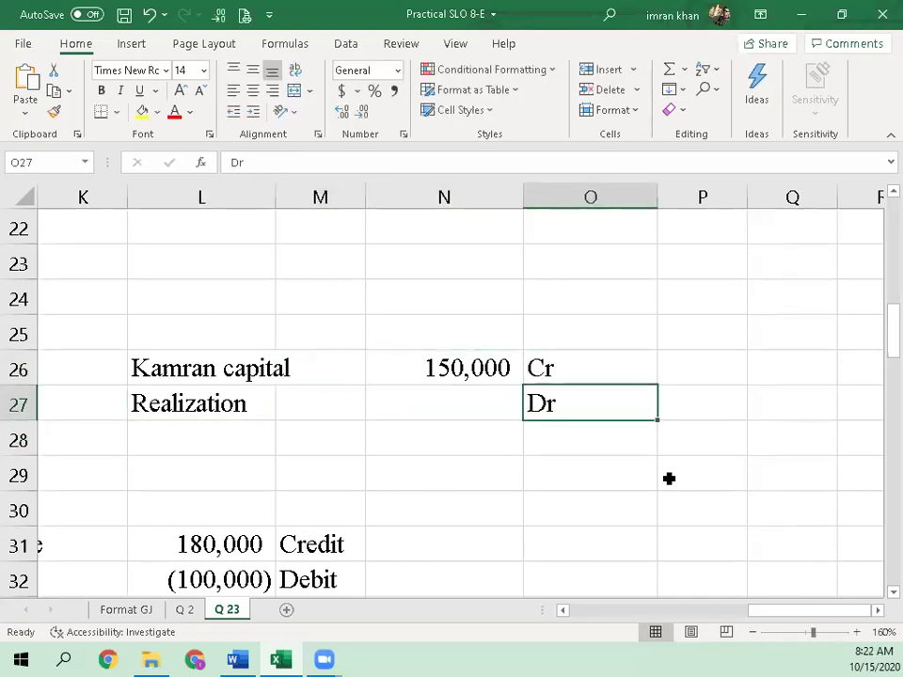
Step: Enter 199,500 in N27 as the Realization amount
key("Left")
type("199,")
type("500")
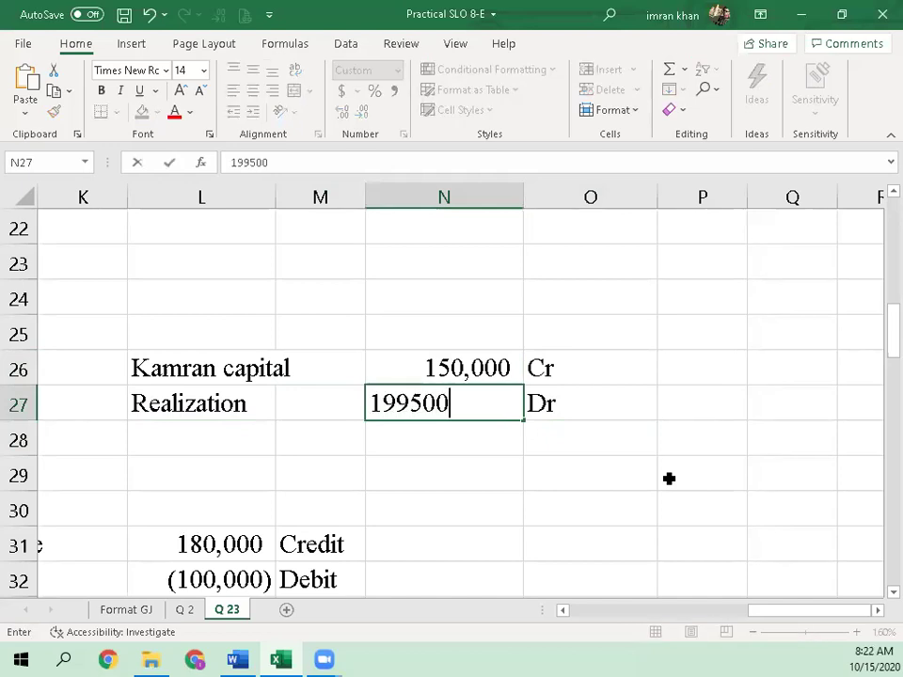
key("Return")
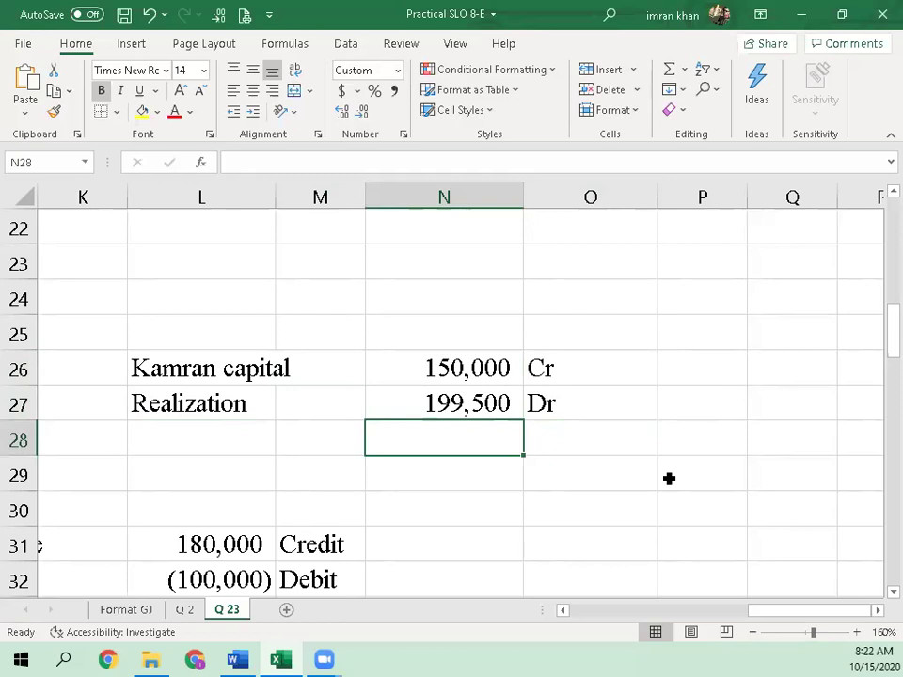
Step: Add the resulting balance of 49,500 in N28 and mark it Dr in O28
key("Right")
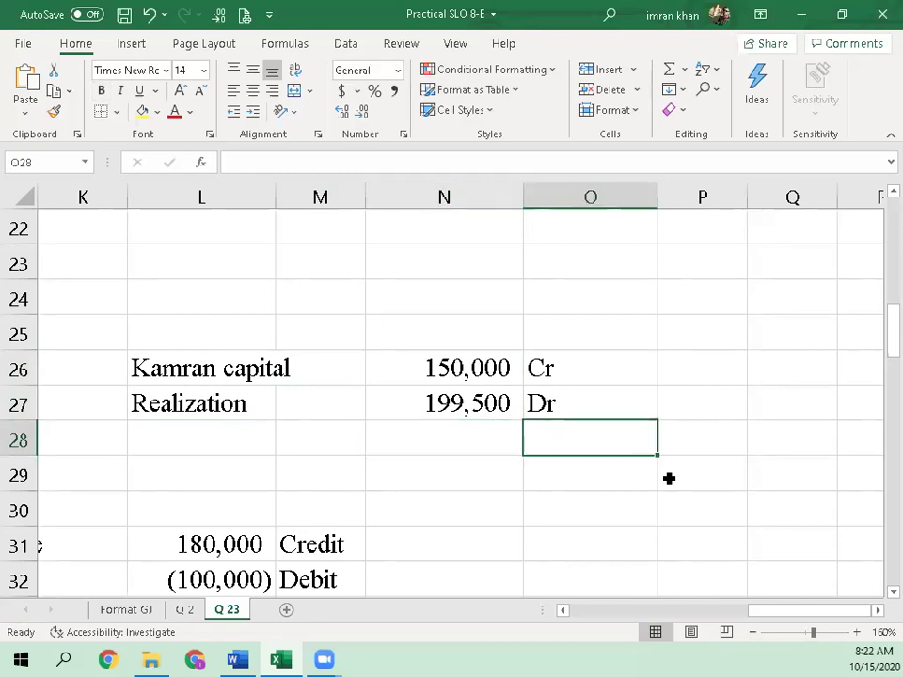
type("Dr")
key("Return")
key("Up")
key("Left")
type("49500")
key("Return")
key("Up")
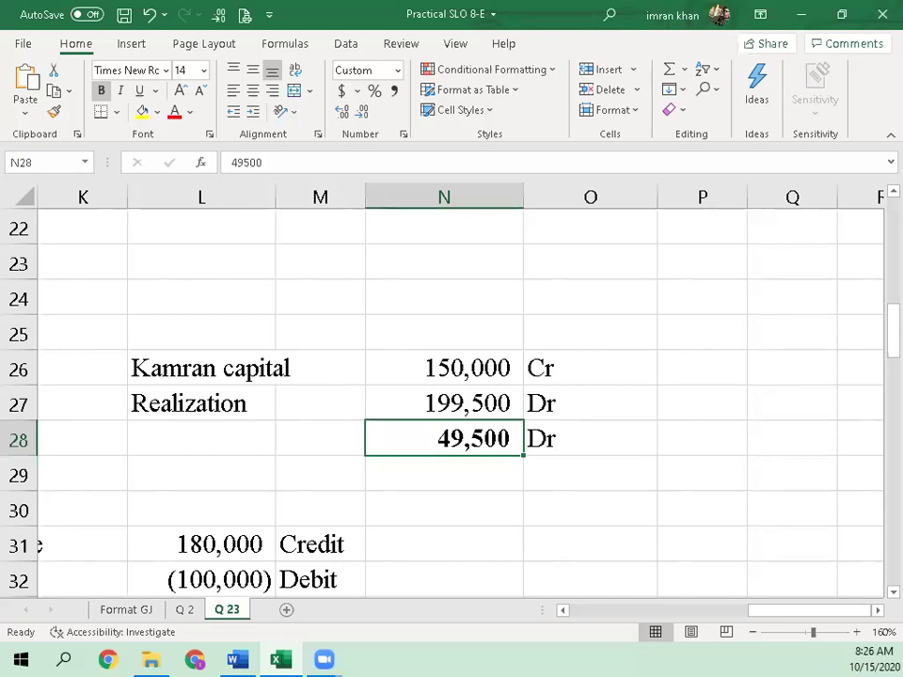
Step: Review the problem text in Word, and examine the red capital settlement entry starting at row 31 in Excel
key("alt+Tab")
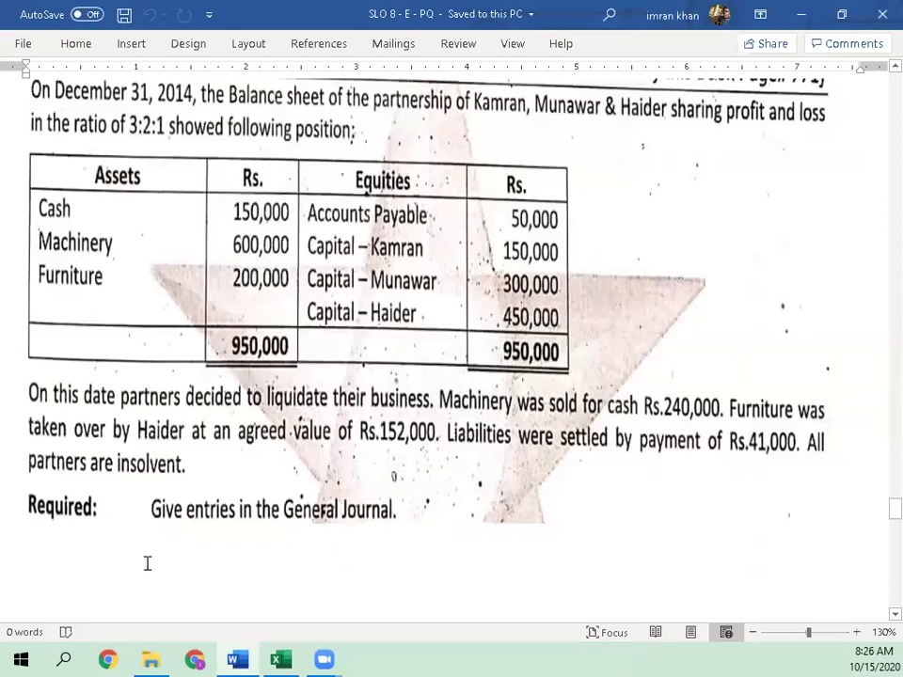
key("alt+Tab")
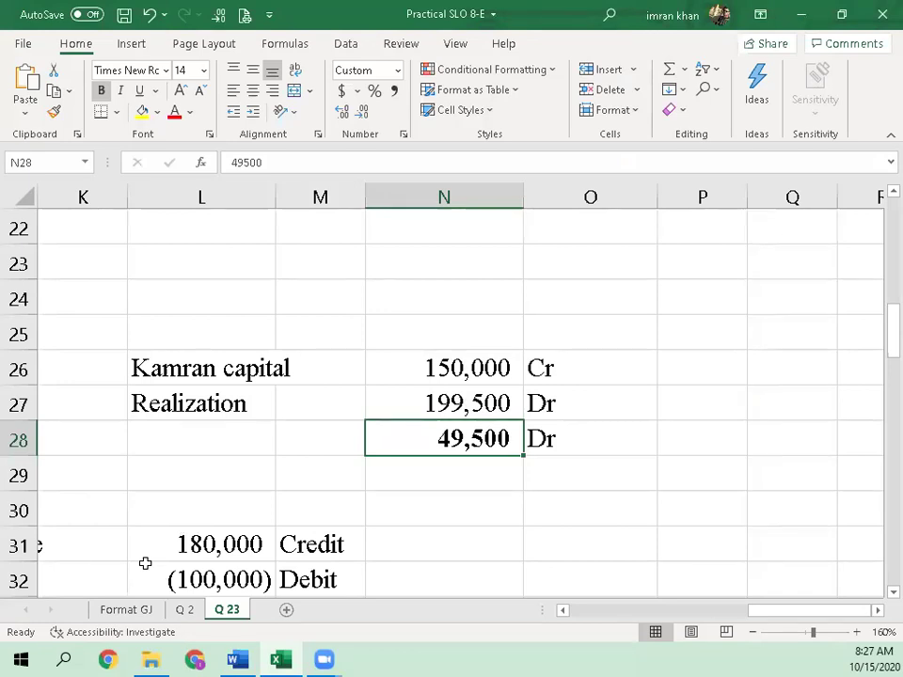
key("Left")
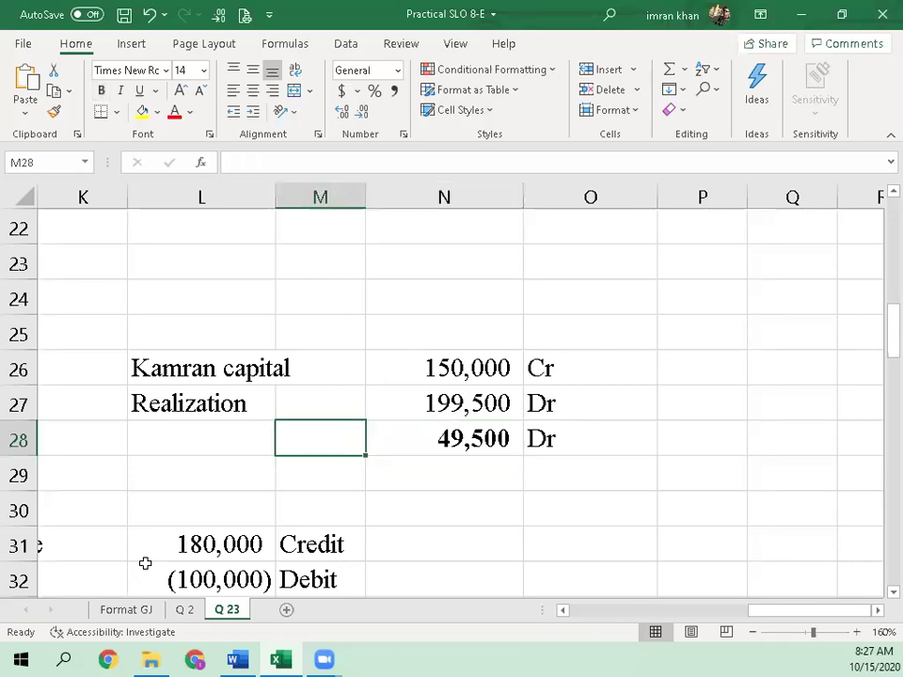
key("Home")
key("Down")
key("Down")
key("Down")
key("Down")
key("Down")
key("Down")
key("Down")
key("Down")
key("Down")
key("Down")
key("Down")
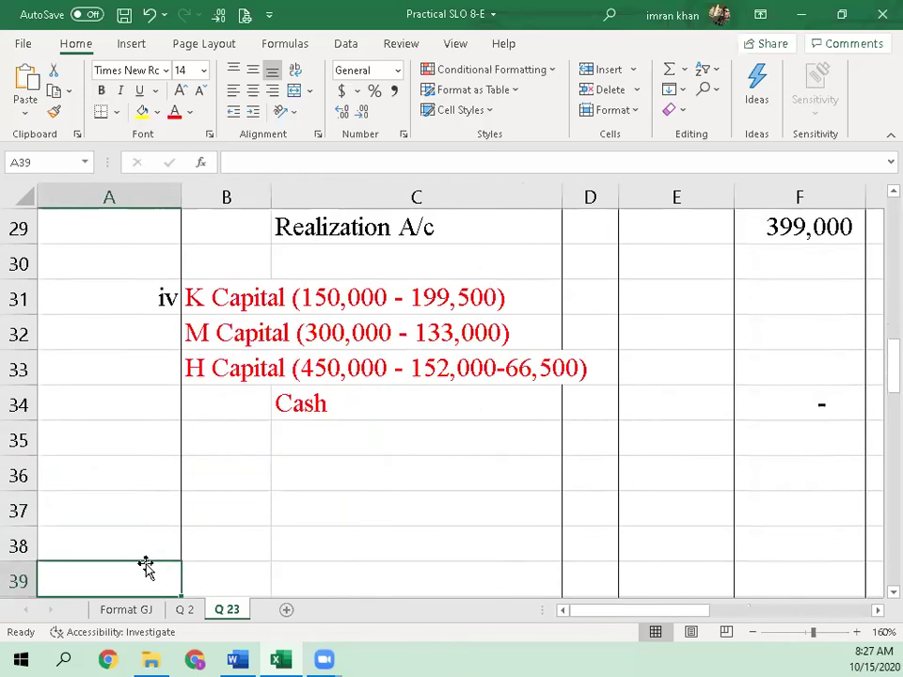
key("Up")
key("Up")
key("Right")
key("Up")
key("Up")
key("Up")
key("Up")
key("Up")
key("Up")
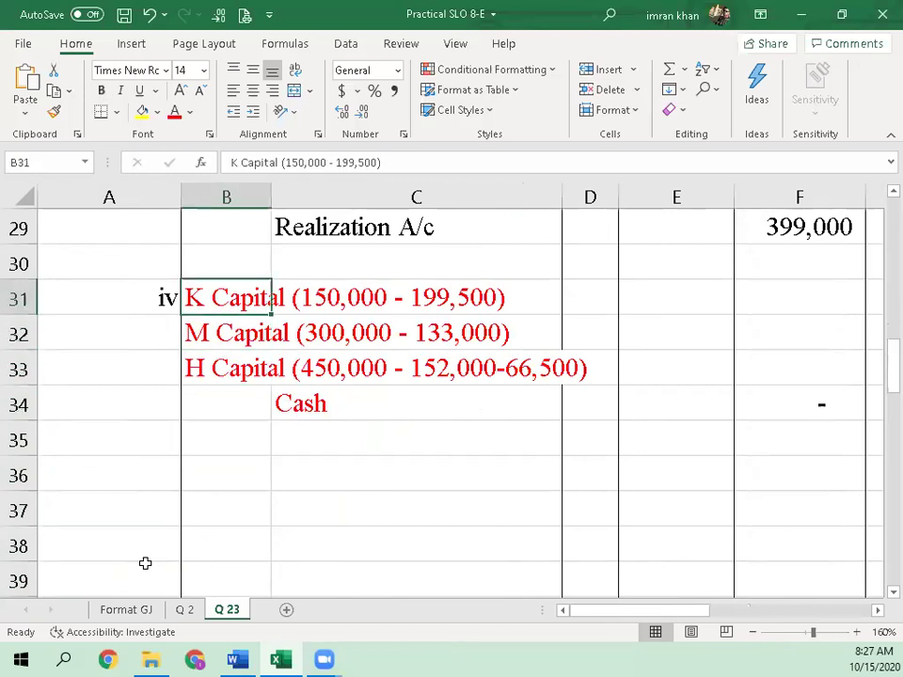
Step: Enter the number iv in A36, below the red capital settlement entry
key("Down")
key("Down")
key("Down")
key("Down")
key("Down")
key("Left")
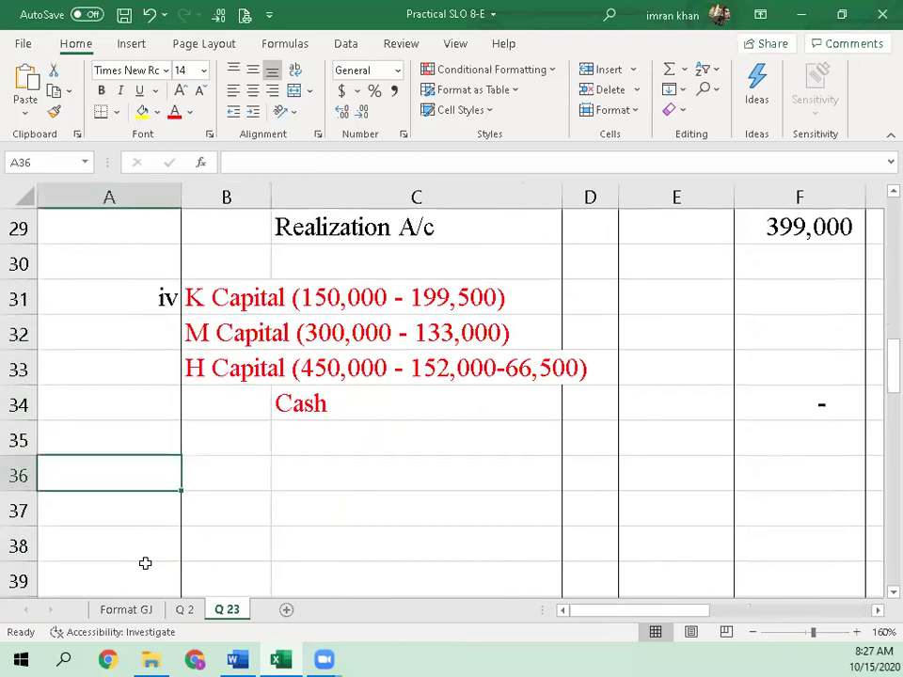
type("ix")
key("BackSpace")
type("v")
key("ctrl+Return")
Step: Insert five blank rows at row 31, above the red capital settlement entry
key("Up")
key("Up")
key("Up")
key("Up")
key("Up")
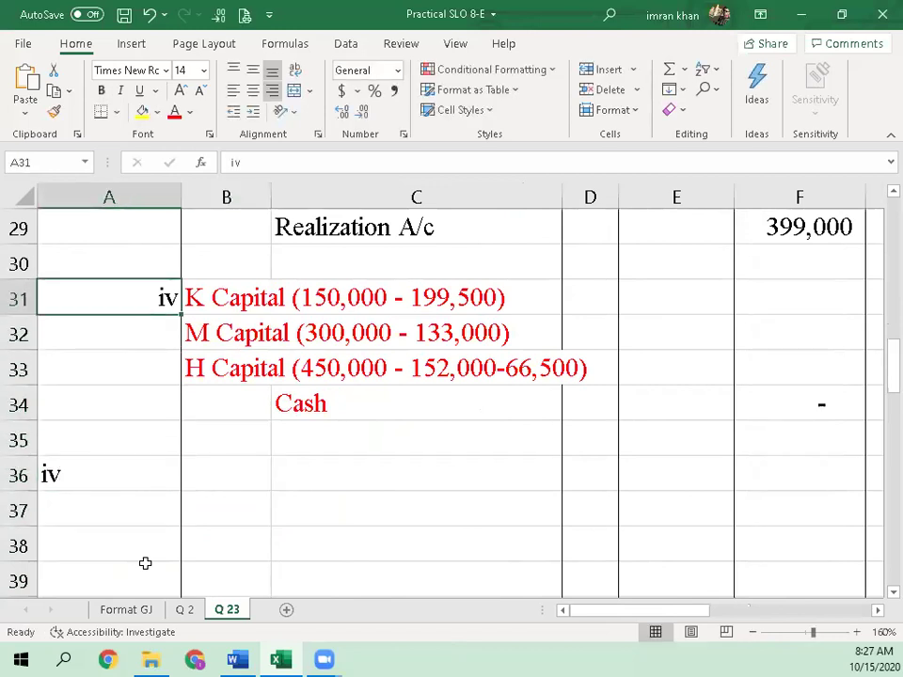
key("alt+l")
key("r")
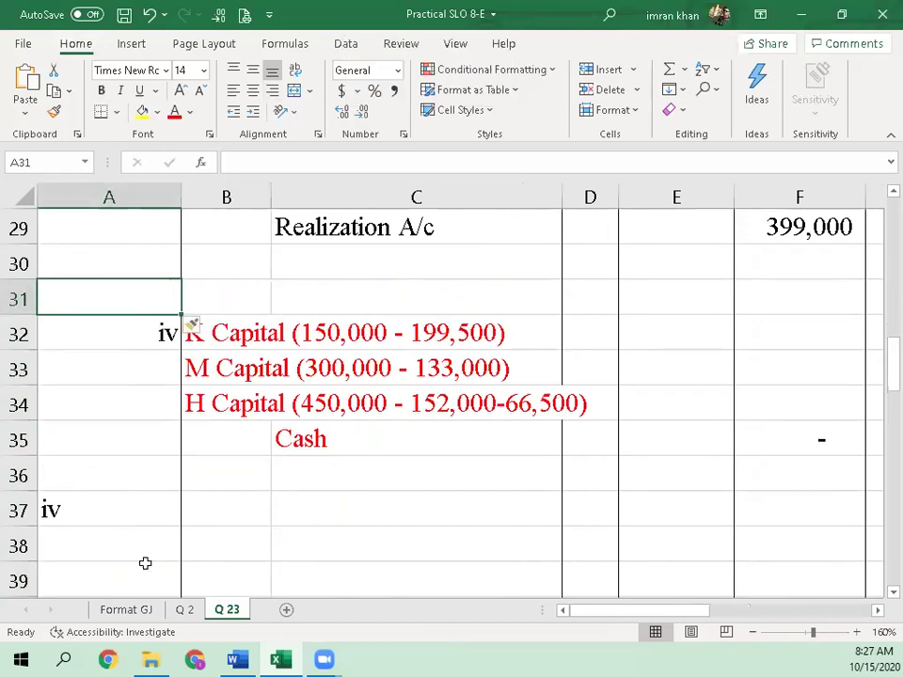
key("F4")
key("F4")
key("F4")
key("F4")
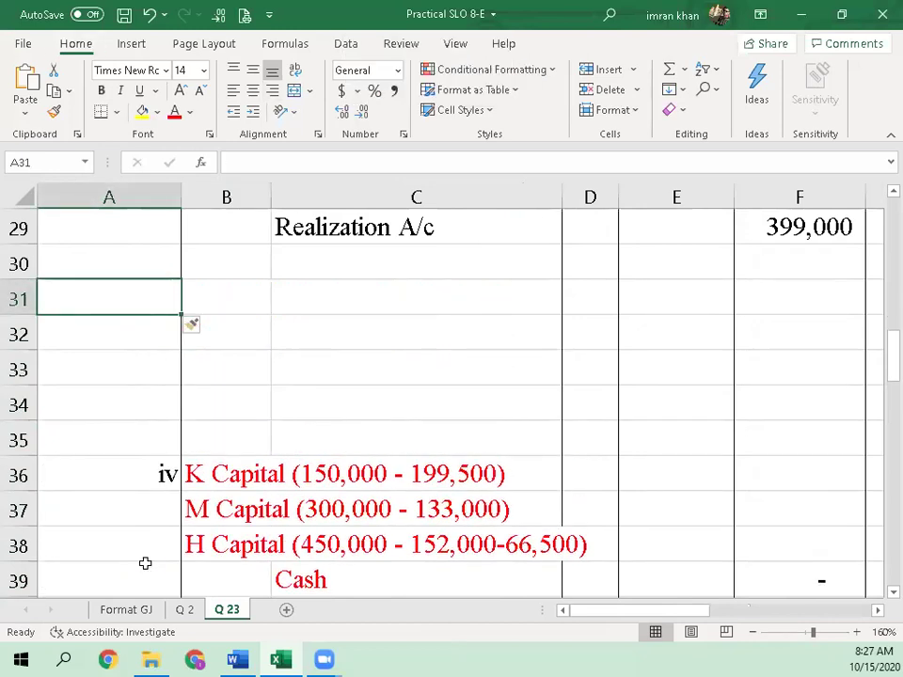
Step: Number the new entry iv in A31, and copy the right-aligned iv from A36 over it
type("iv")
key("Return")
key("Up")
key("Down")
key("Down")
key("Down")
key("Down")
key("Down")
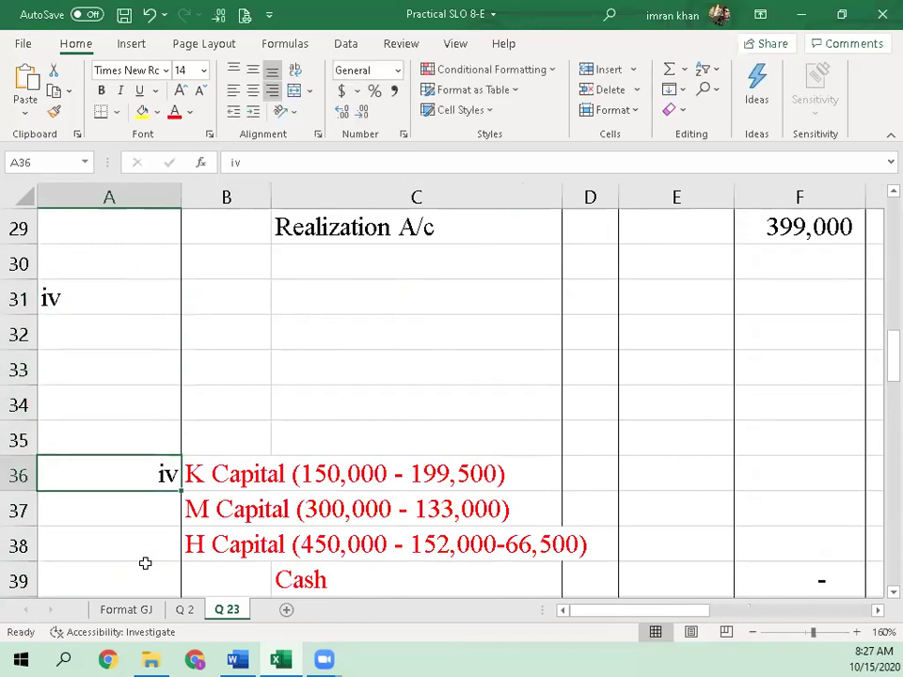
key("ctrl+c")
key("Up")
key("Up")
key("Up")
key("Up")
key("Up")
key("Return")
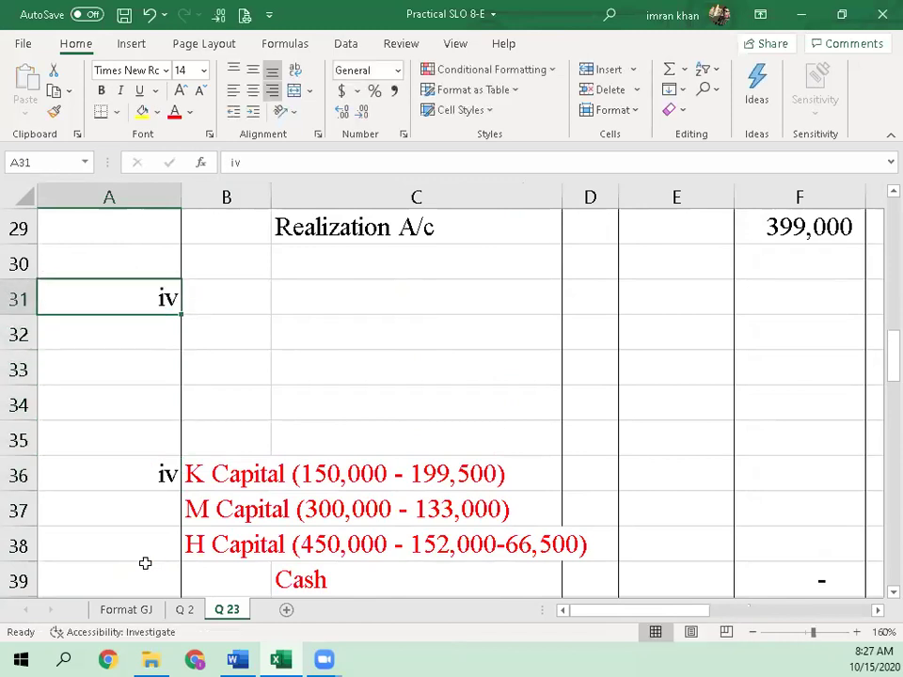
Step: Enter partner K's capital account title, with the partner's first name written out, and move it from C32 to C33
key("Right")
key("Down")
key("Right")
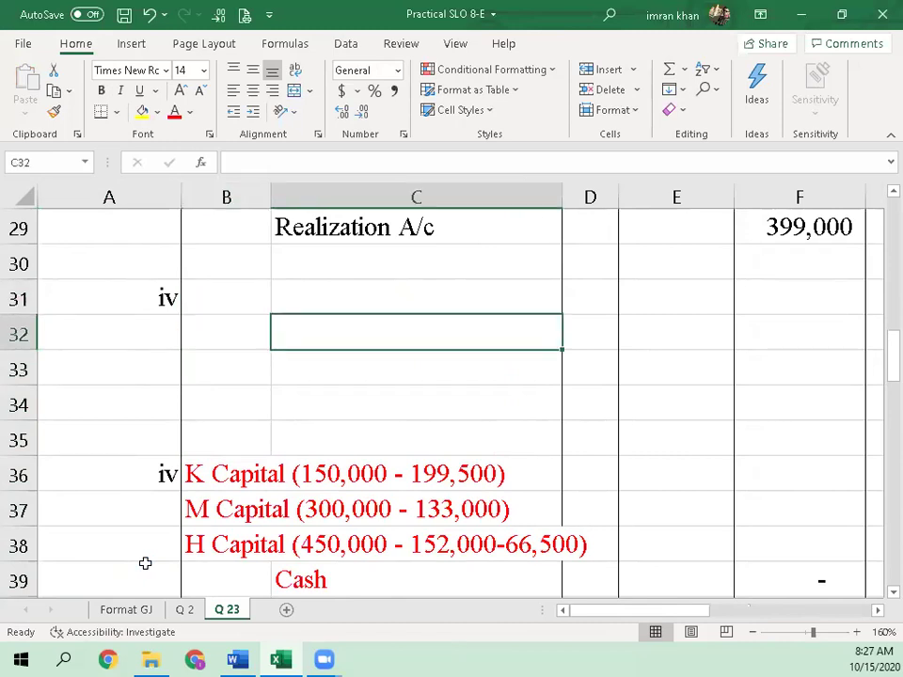
type("Kamran")
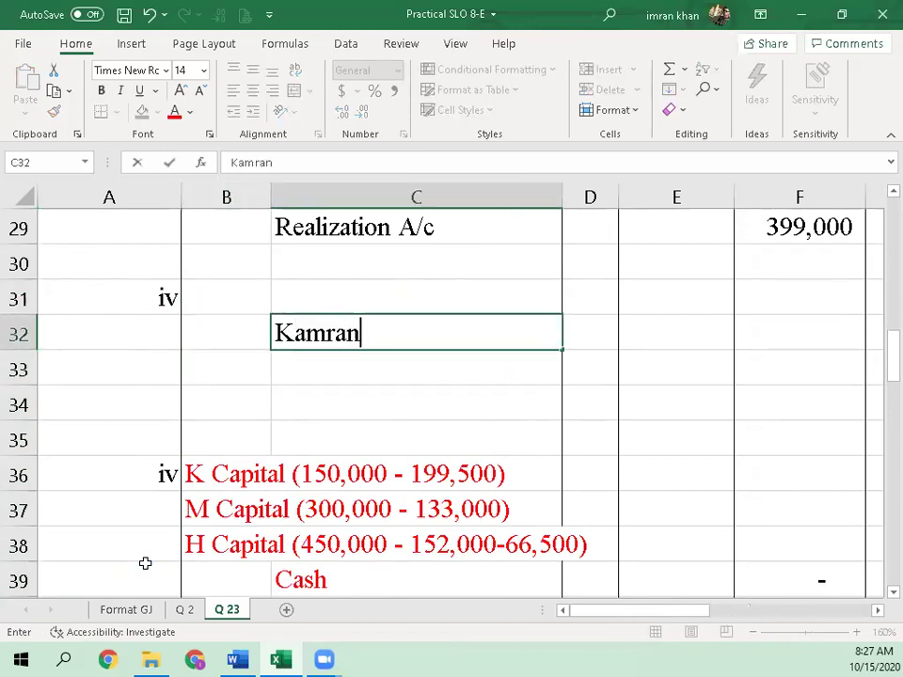
type(" Capital")
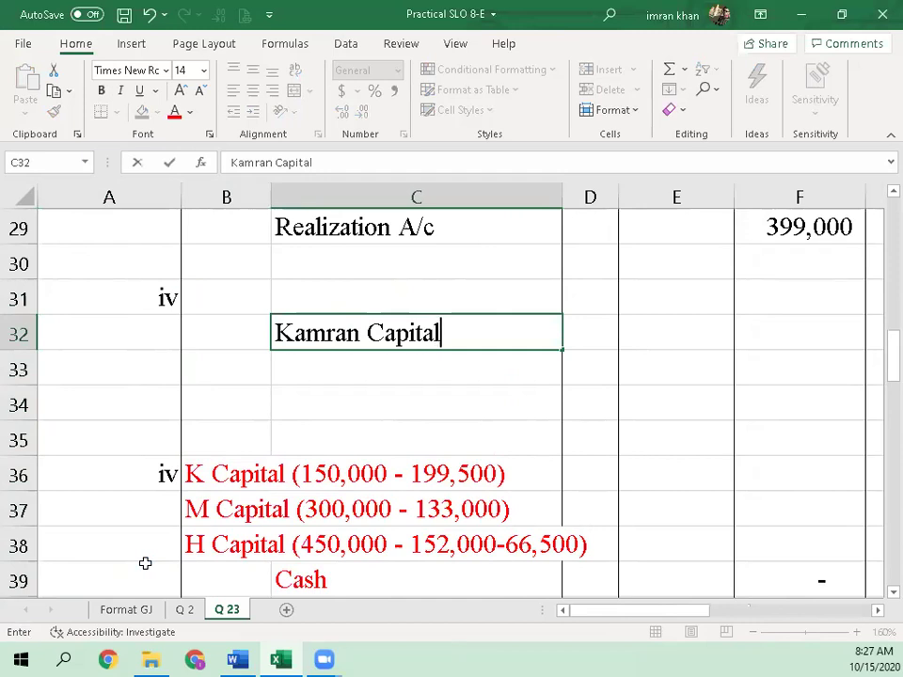
key("Return")
key("Up")
key("ctrl+x")
key("Down")
key("ctrl+v")
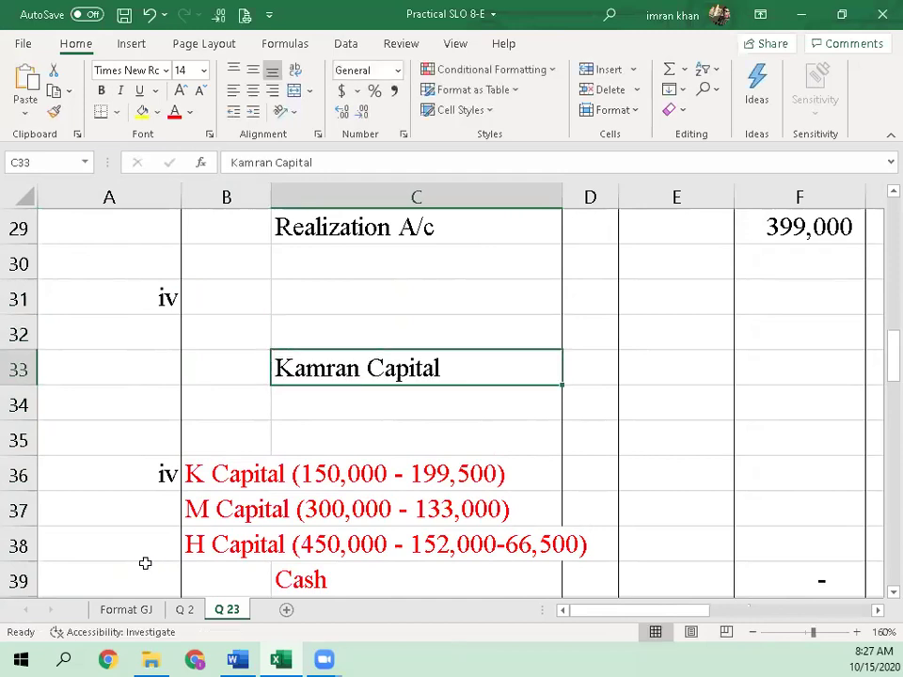
Step: Enter 49500 as the credit amount in F33 for partner K's capital account
key("Right")
key("Right")
key("Right")
type("4*9")
key("BackSpace")
key("BackSpace")
type("9500")
key("Return")
key("Up")
key("Left")
key("Left")
key("Left")
key("Left")
key("Right")
key("Right")
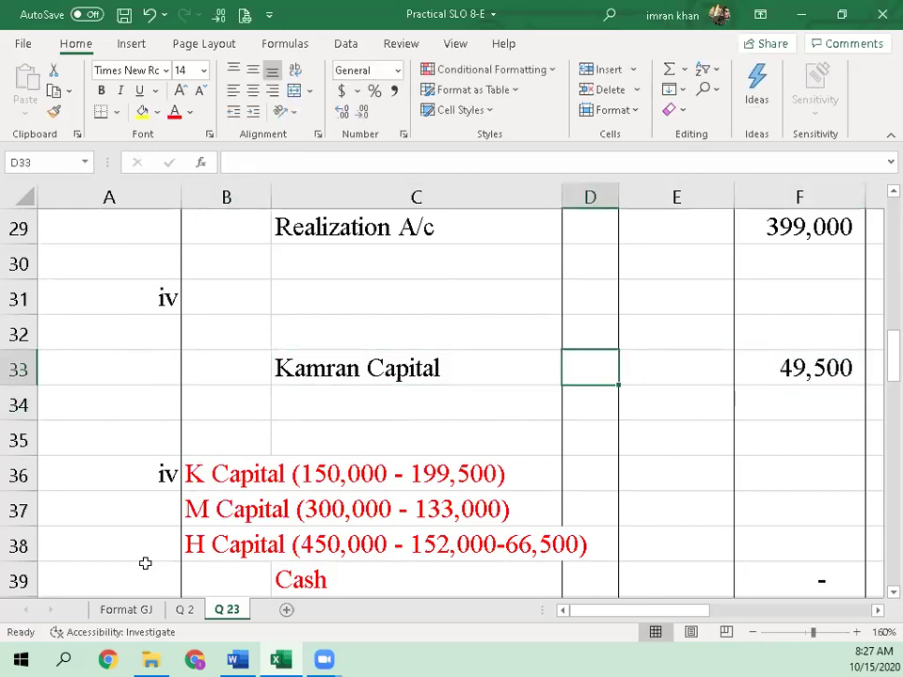
key("Right")
key("Right")
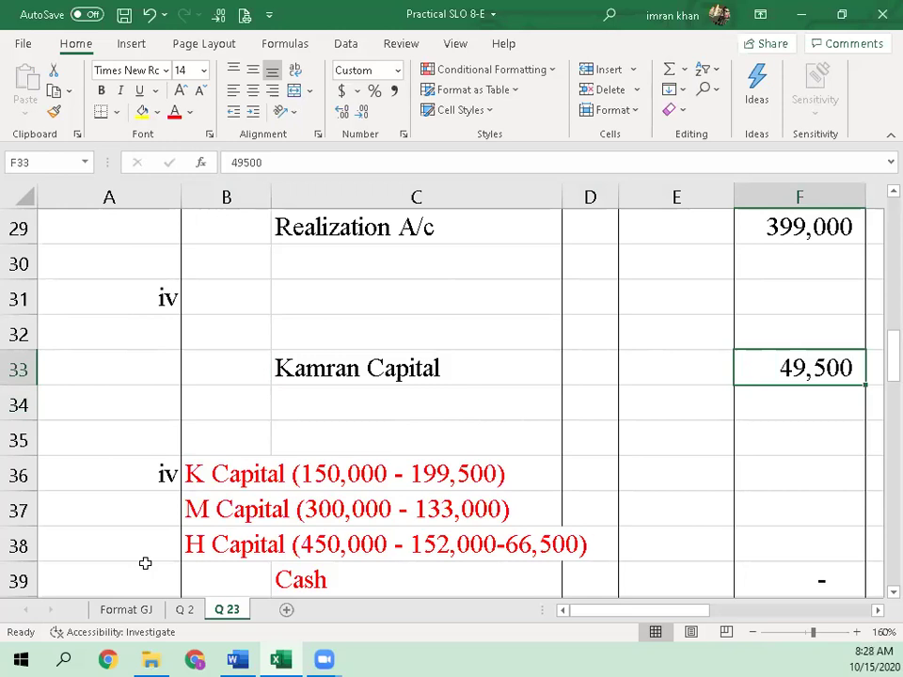
key("Left")
key("Left")
key("Left")
key("Up")
key("Left")
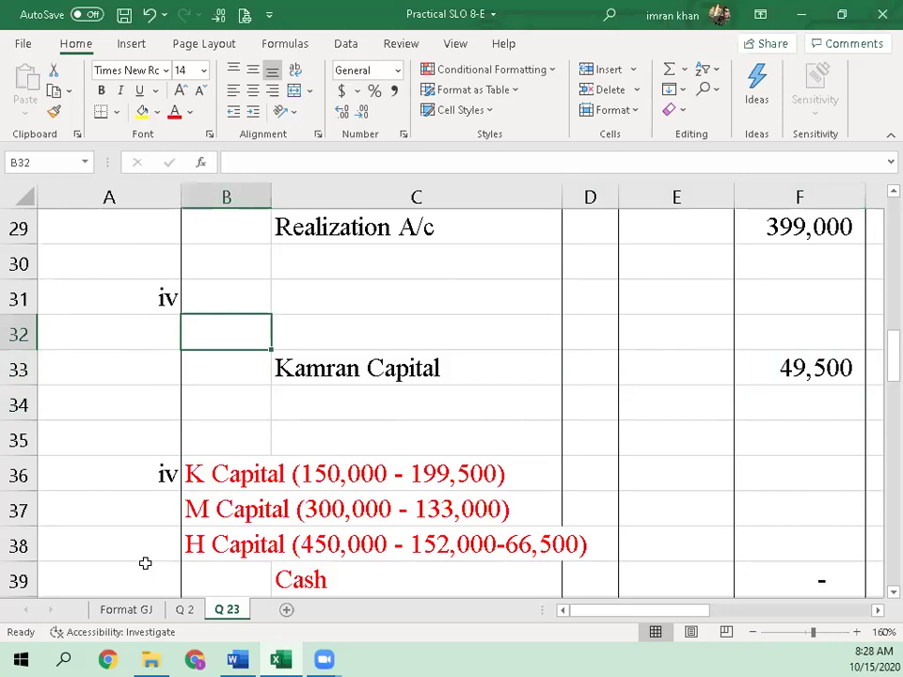
type("Ca")
key("Return")
key("Up")
key("Right")
key("Right")
key("Right")
type("14")
key("BackSpace")
key("BackSpace")
key("Right")
type("4")
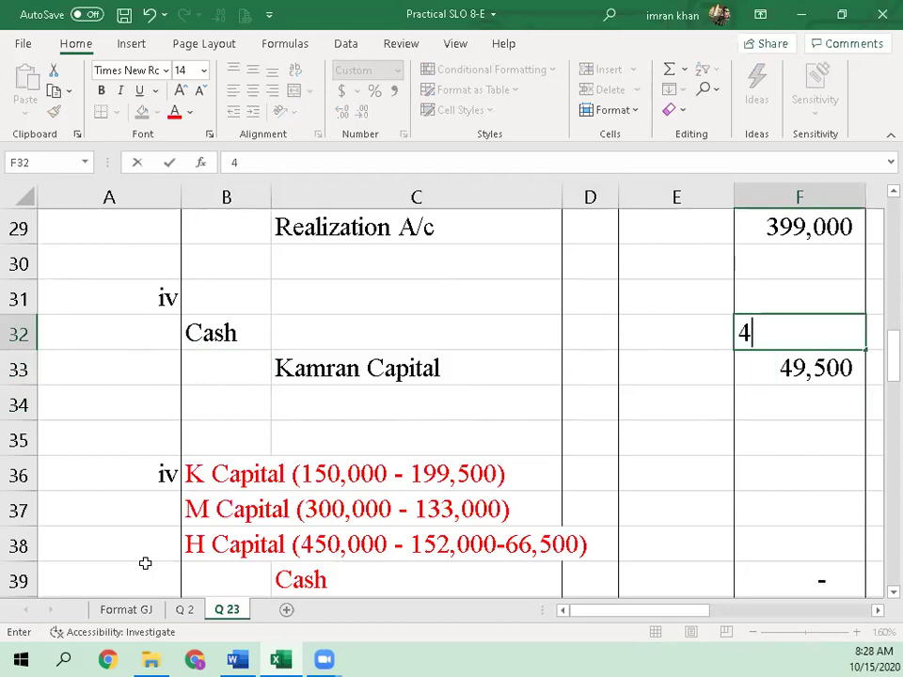
key("Escape")
key("Left")
key("Left")
key("Left")
key("Left")
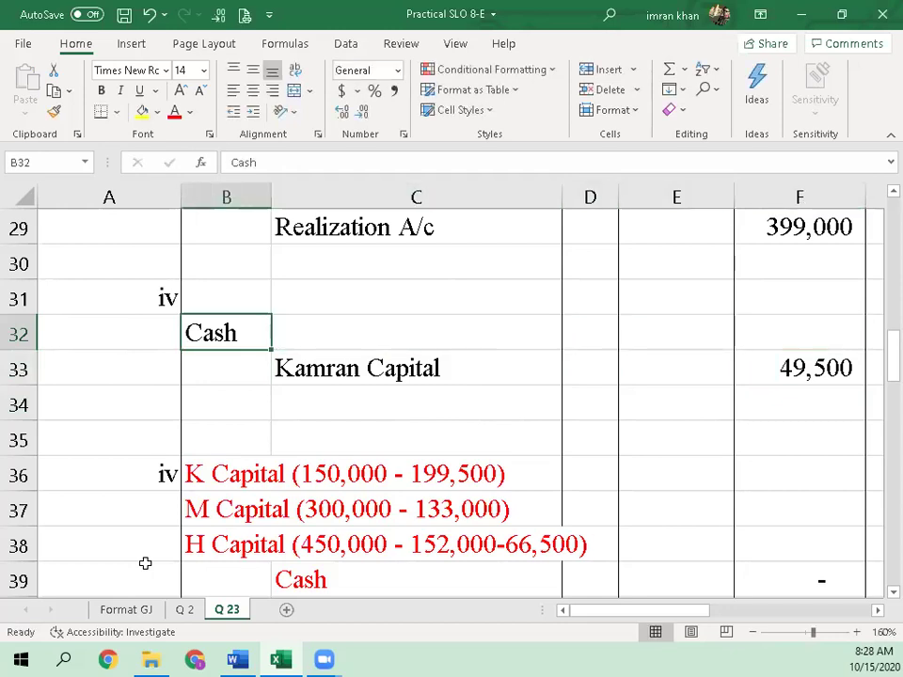
key("Delete")
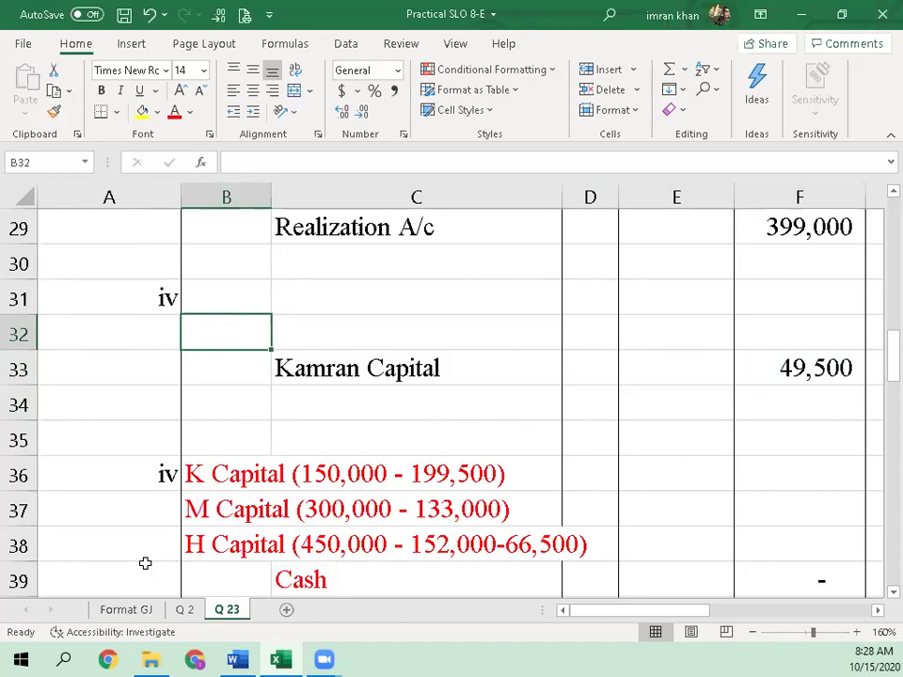
key("Up")
type("M")
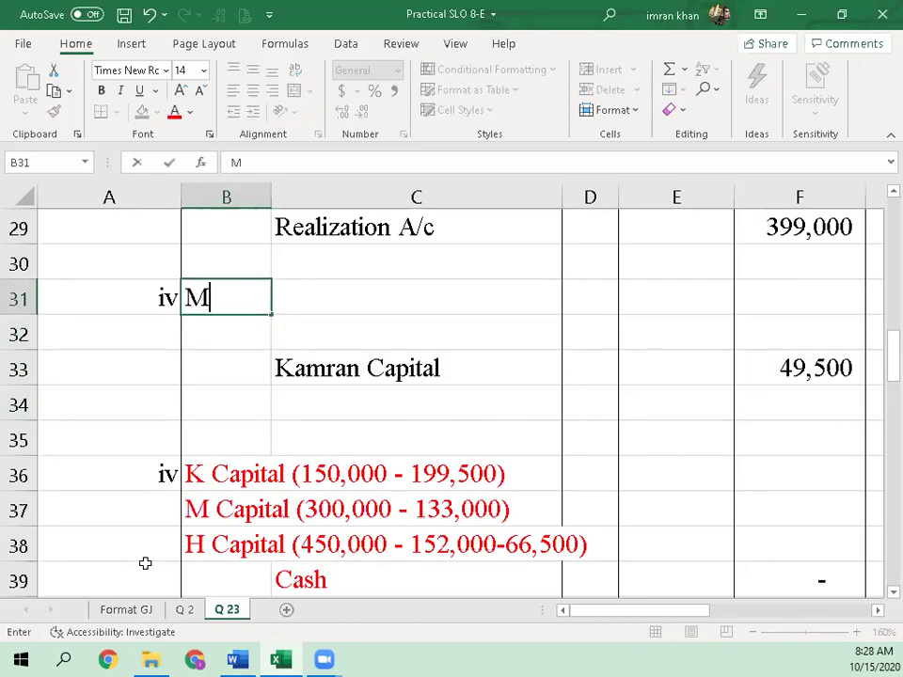
key("Escape")
Step: Copy the red M Capital and H Capital lines from B37:B38 to B31:B32 as the debits of entry iv
key("Down")
key("Down")
key("Down")
key("Down")
key("Down")
key("Down")
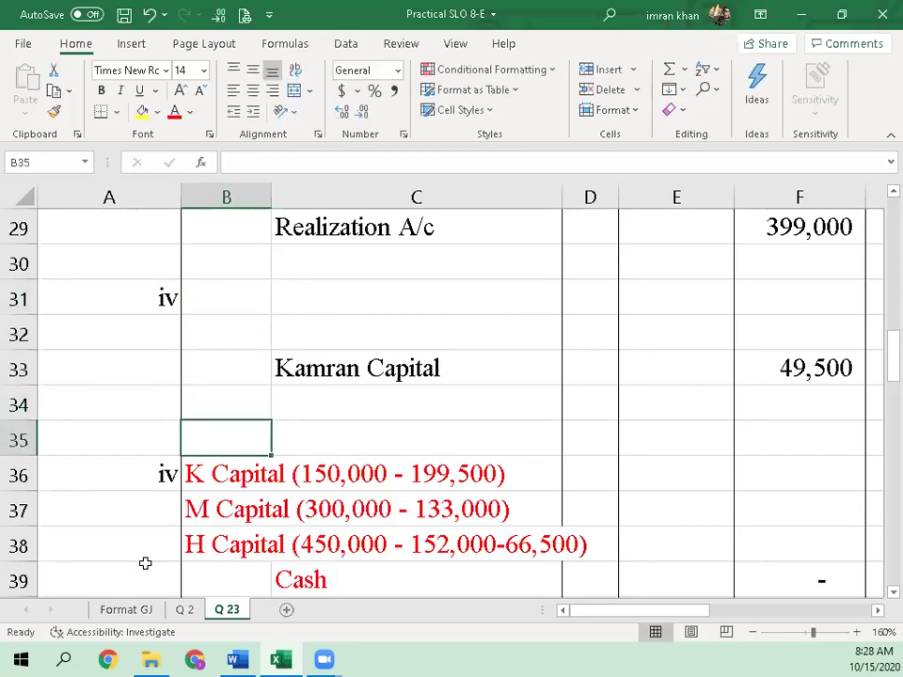
key("shift+Down")
key("ctrl+c")
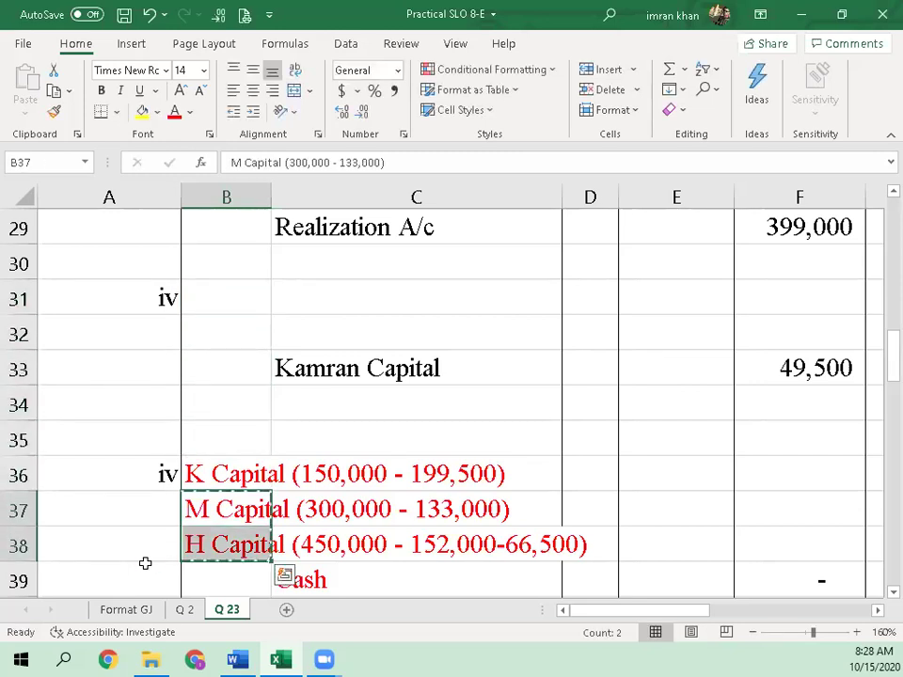
key("Up")
key("Up")
key("Up")
key("Up")
key("Up")
key("Up")
key("Return")
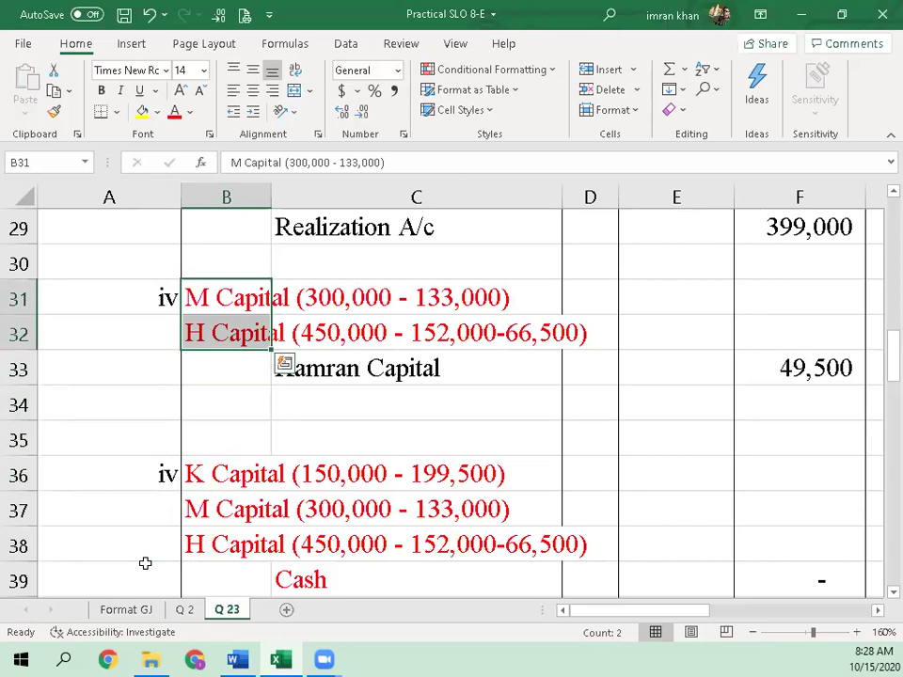
Step: Remove the amounts after the opening bracket in B31, leaving "M Capital ("
key("Left")
key("Right")
key("Down")
key("Up")
key("F2")
key("BackSpace")
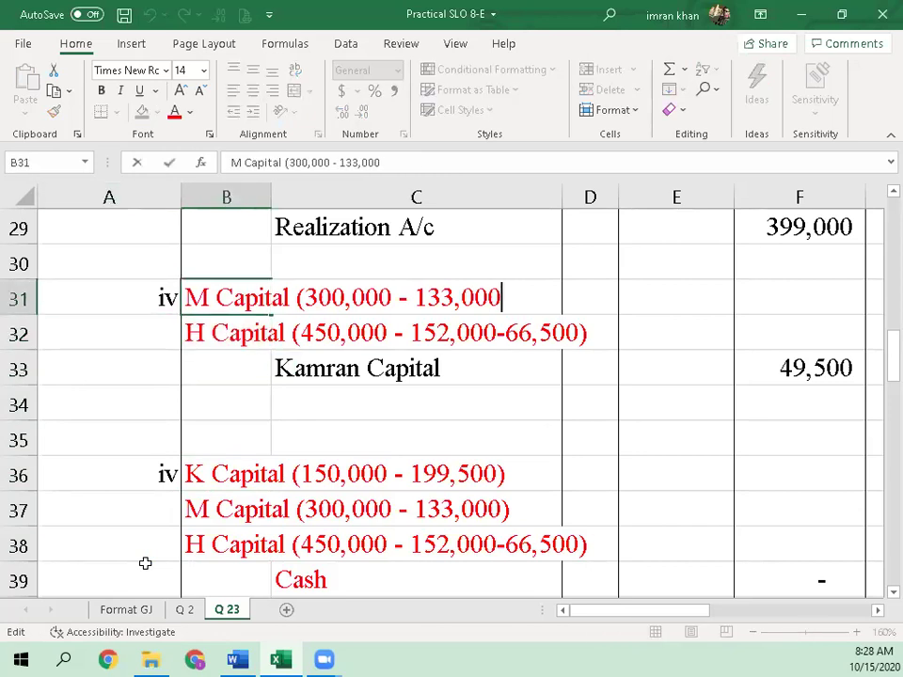
key("BackSpace")
key("BackSpace")
key("BackSpace")
key("BackSpace")
key("BackSpace")
key("BackSpace")
key("BackSpace")
key("BackSpace")
key("BackSpace")
key("BackSpace")
key("BackSpace")
key("BackSpace")
key("BackSpace")
key("BackSpace")
key("BackSpace")
key("BackSpace")
key("BackSpace")
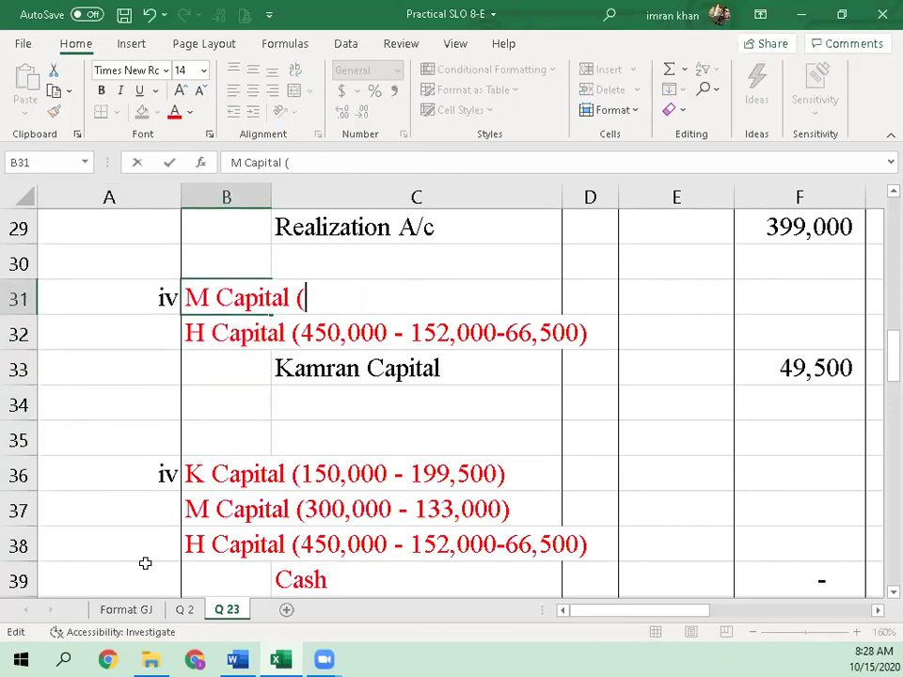
key("Return")
Step: Remove the amounts after the opening bracket in B32, leaving "H Capital ("
key("F2")
key("BackSpace")
key("BackSpace")
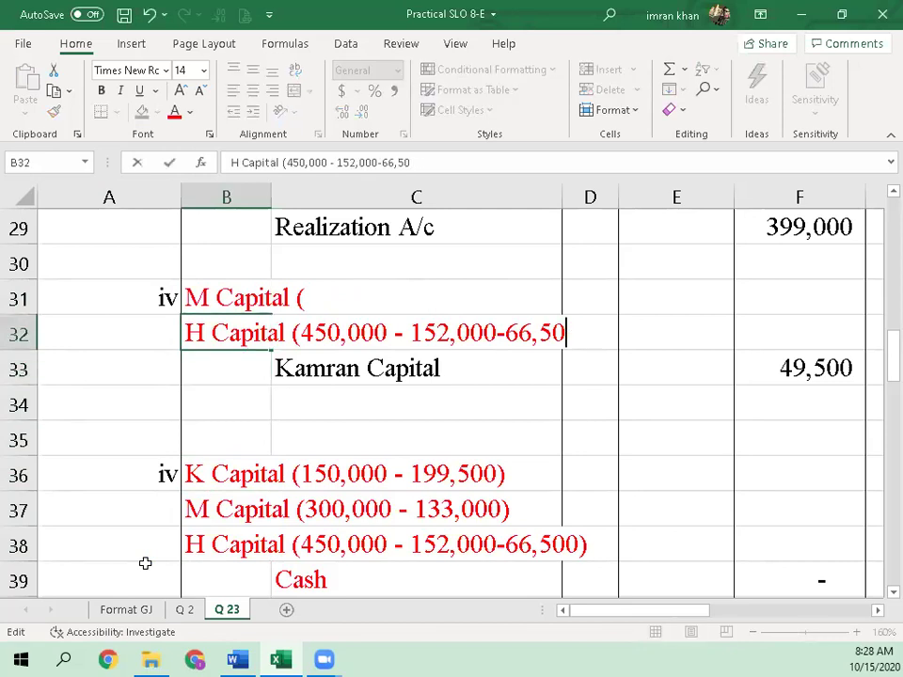
key("BackSpace")
key("BackSpace")
key("BackSpace")
key("BackSpace")
key("BackSpace")
key("BackSpace")
key("BackSpace")
key("BackSpace")
key("BackSpace")
key("BackSpace")
key("BackSpace")
key("BackSpace")
key("BackSpace")
key("BackSpace")
key("BackSpace")
key("BackSpace")
key("BackSpace")
key("BackSpace")
key("BackSpace")
key("BackSpace")
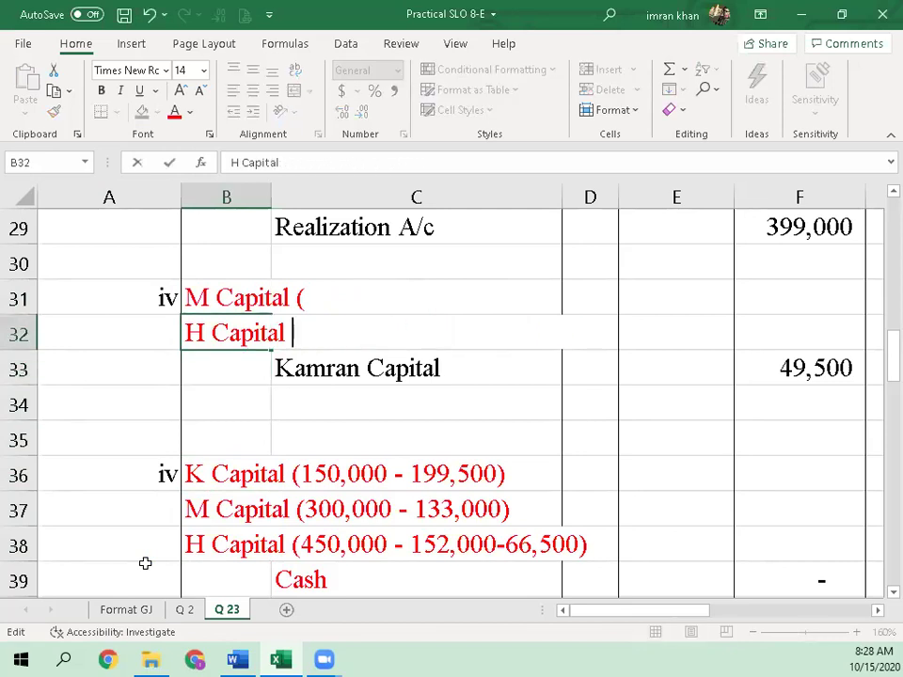
type("(")
key("Return")
key("Up")
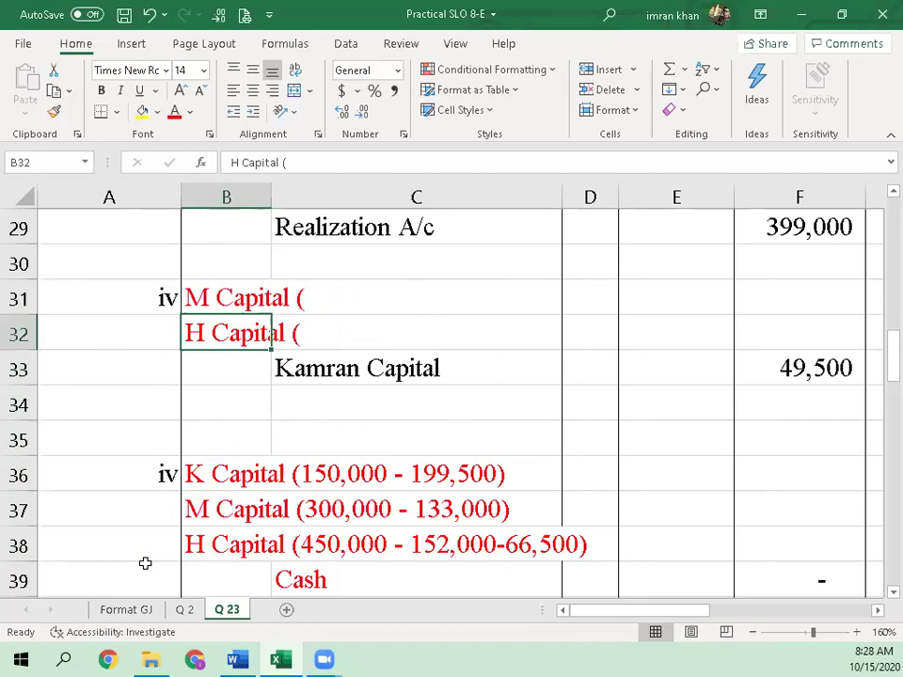
Step: Check the balance sheet and liquidation terms in Word, and return to the credit amount in F33 in Excel
key("alt+Tab")
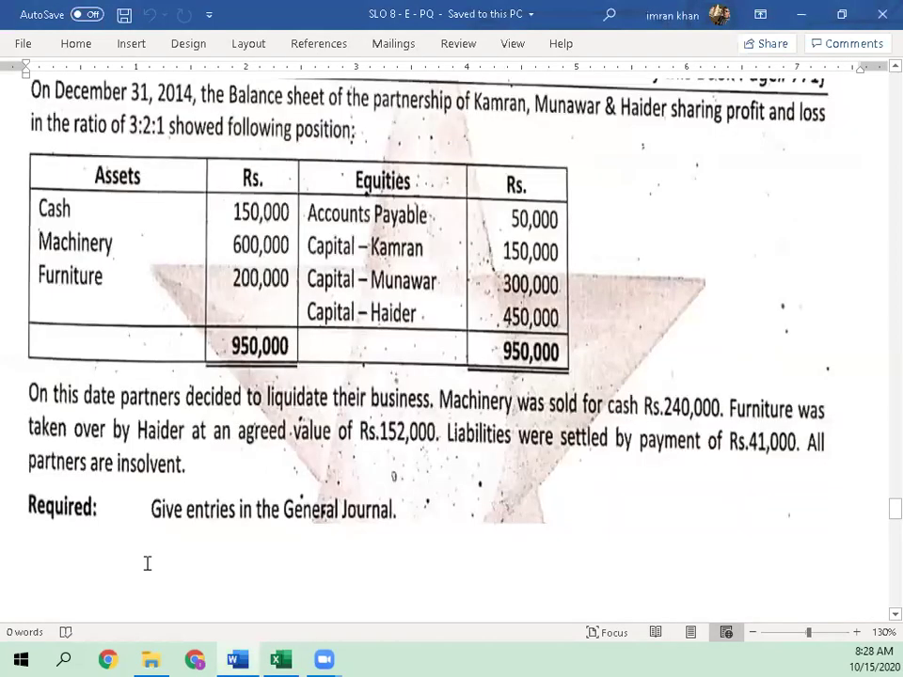
key("alt+Tab")
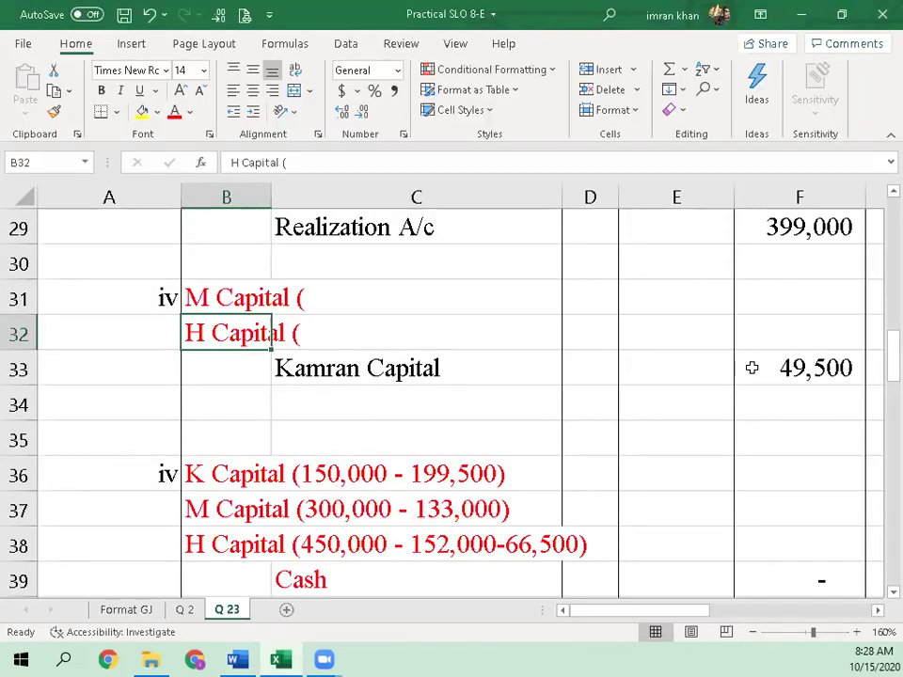
left_click(782, 381)
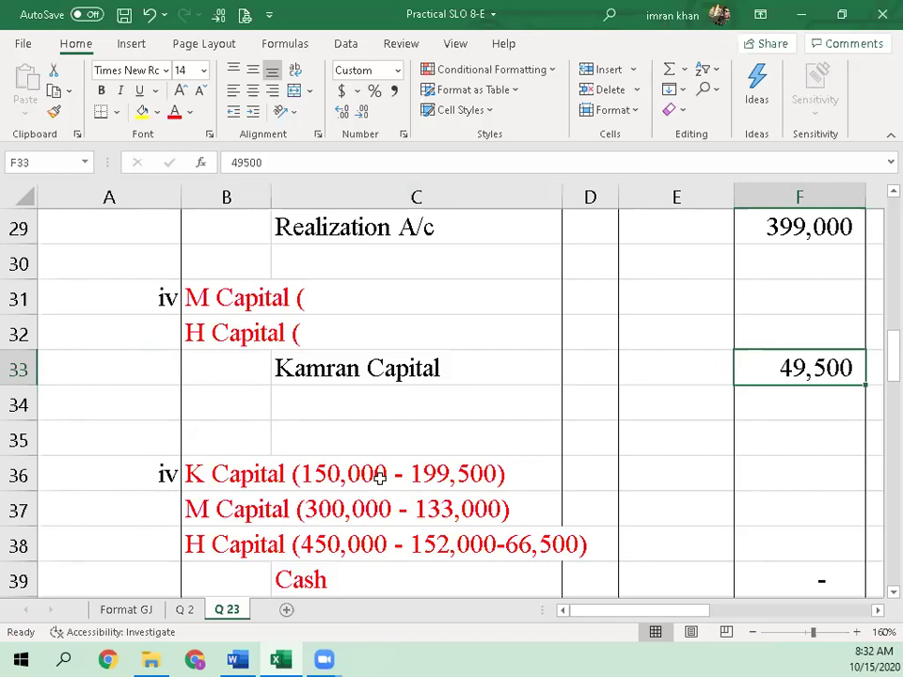
Step: Renumber the red capital settlement entry in A36 as V
left_click(244, 477)
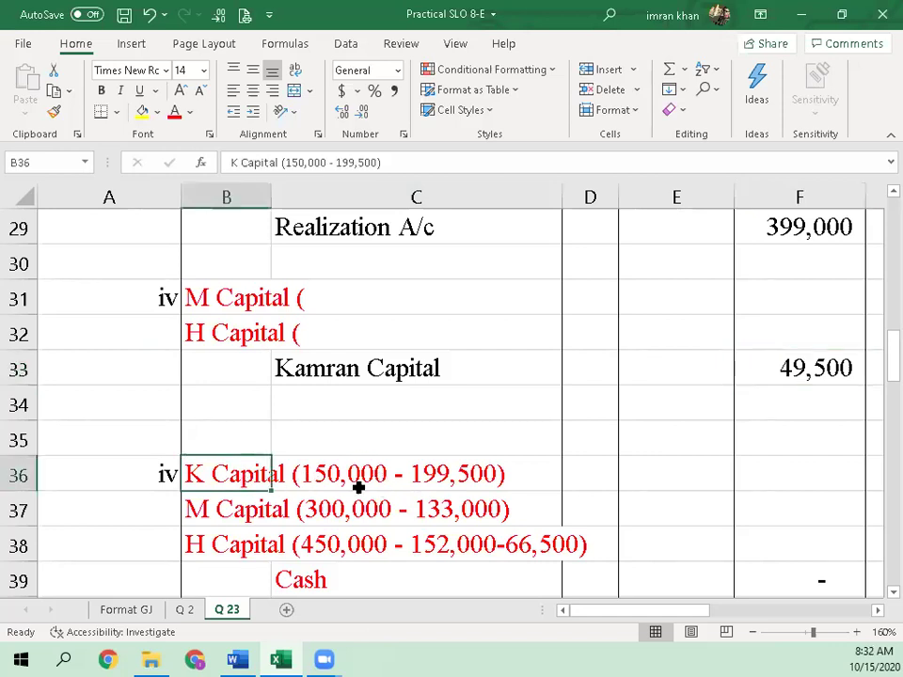
left_click(155, 475)
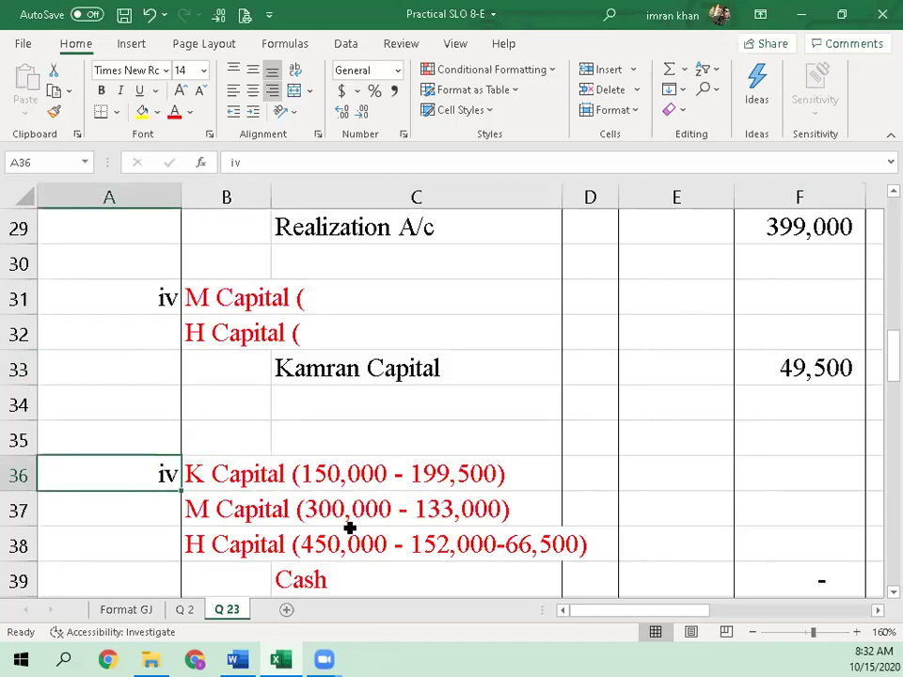
type("V")
key("Return")
key("Up")
Step: Examine the working for partner K's capital balance after the realization loss in N26:O28
key("Right")
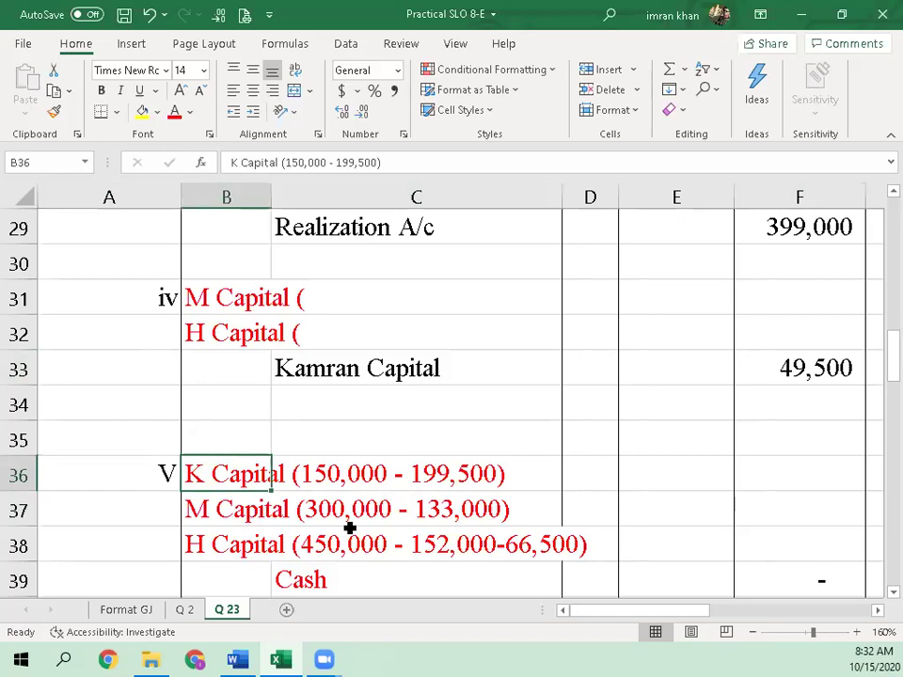
key("Right")
key("Right")
key("Right")
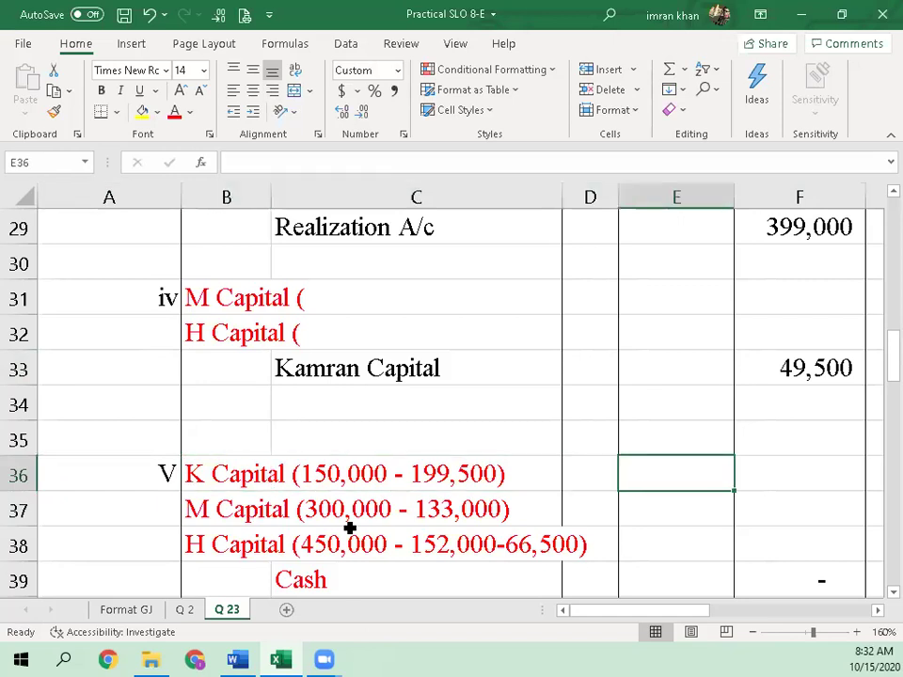
key("Right")
key("Right")
key("Right")
key("Right")
key("Right")
key("Right")
key("Right")
key("Right")
key("Right")
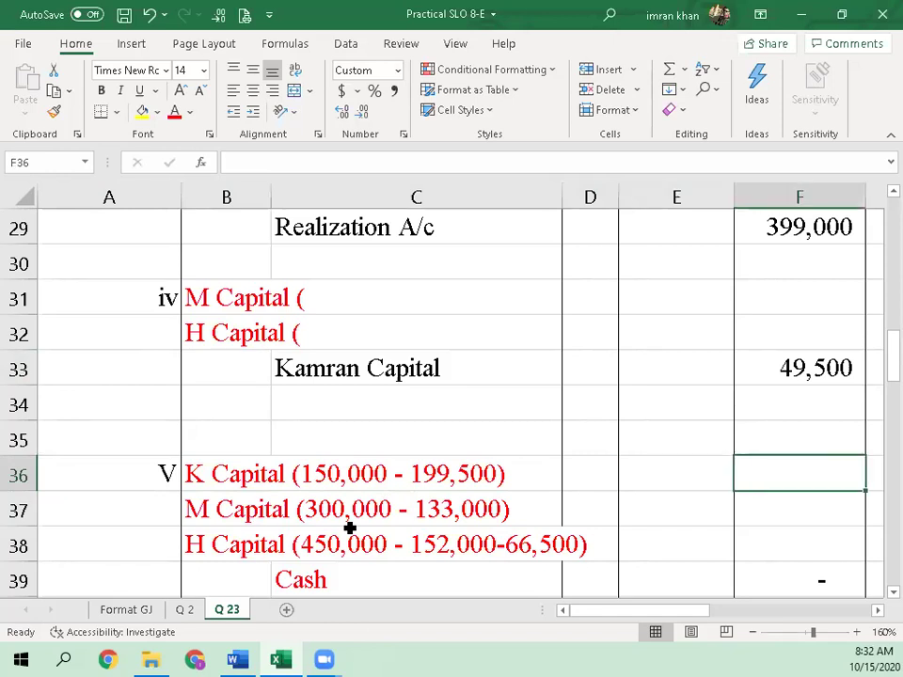
key("Up")
key("Right")
key("Right")
key("Right")
key("Right")
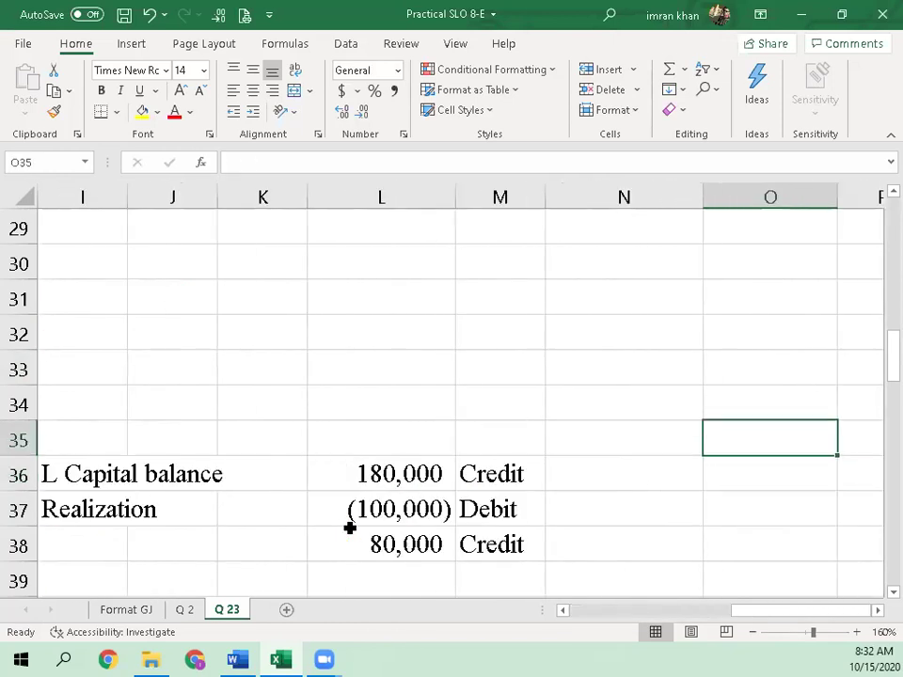
key("Up")
key("Up")
key("Up")
key("Up")
key("Up")
key("Up")
key("Up")
key("Up")
key("Up")
key("Up")
key("Up")
key("Up")
key("Up")
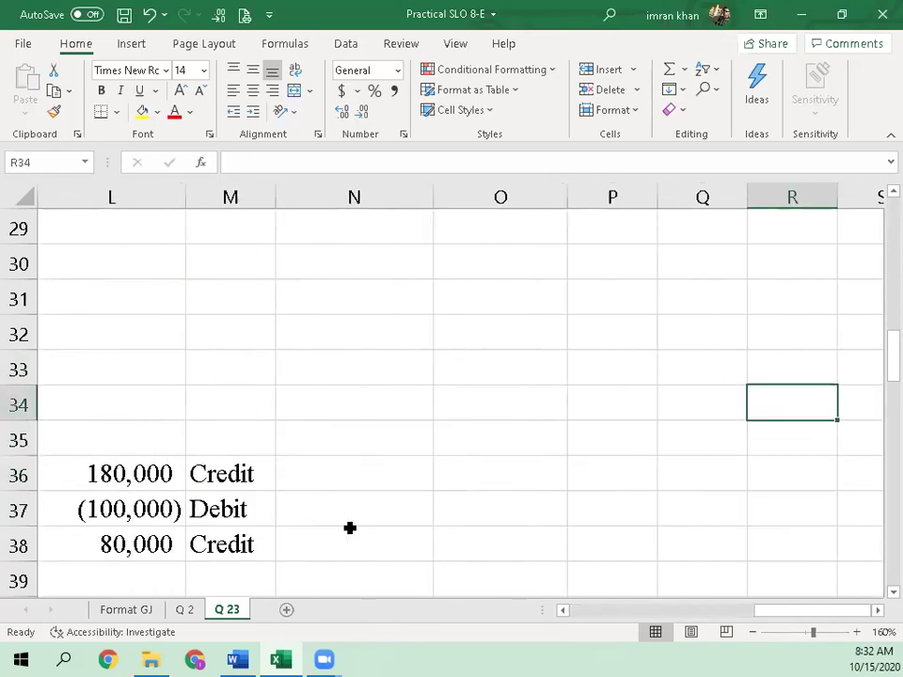
key("Down")
key("Down")
key("Down")
key("Left")
key("Left")
key("Left")
key("Left")
key("Down")
key("Down")
key("Down")
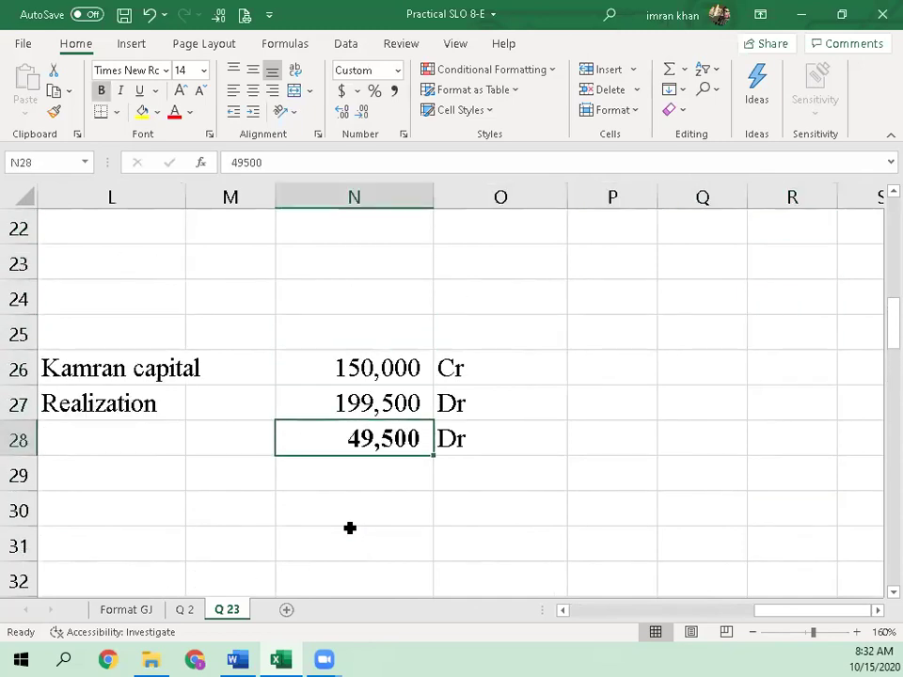
Step: Review the realization loss distribution among K, M and H in rows 26 to 29
key("Left")
key("Left")
key("Left")
key("Left")
key("Left")
key("Left")
key("Left")
key("Left")
key("Left")
key("Left")
key("Left")
key("Left")
key("Left")
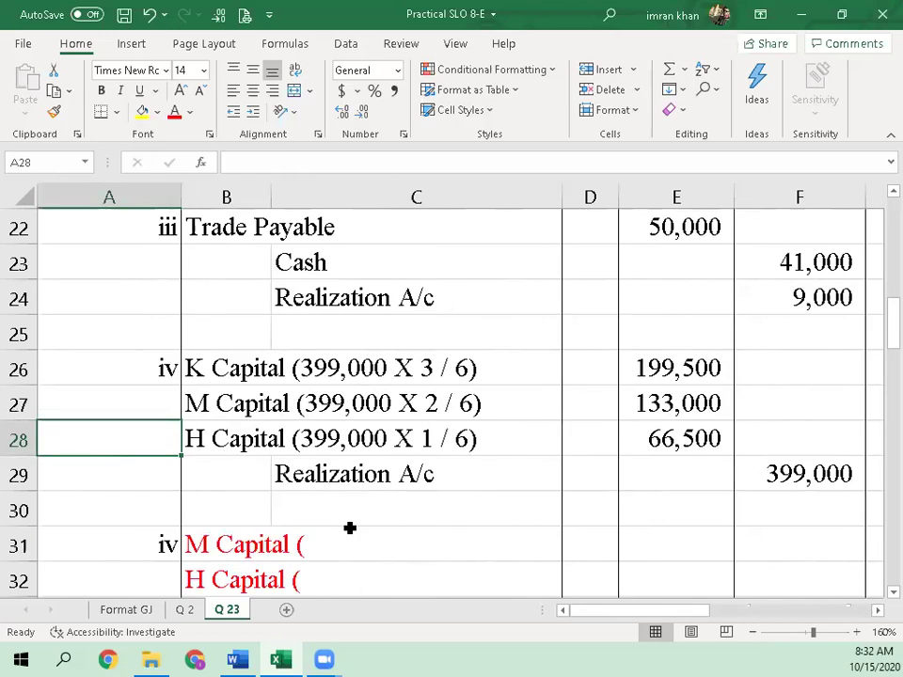
key("Down")
key("Down")
key("Down")
key("Down")
key("Down")
key("Down")
key("Down")
key("Up")
key("Up")
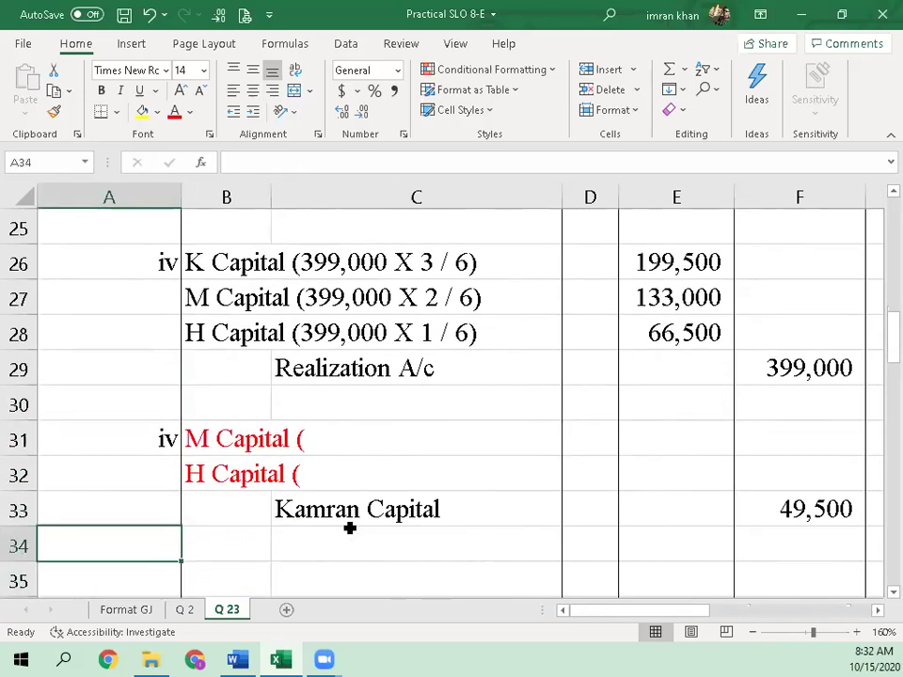
key("Up")
key("Up")
key("Up")
key("Up")
key("Up")
key("Up")
key("Up")
key("Up")
key("Up")
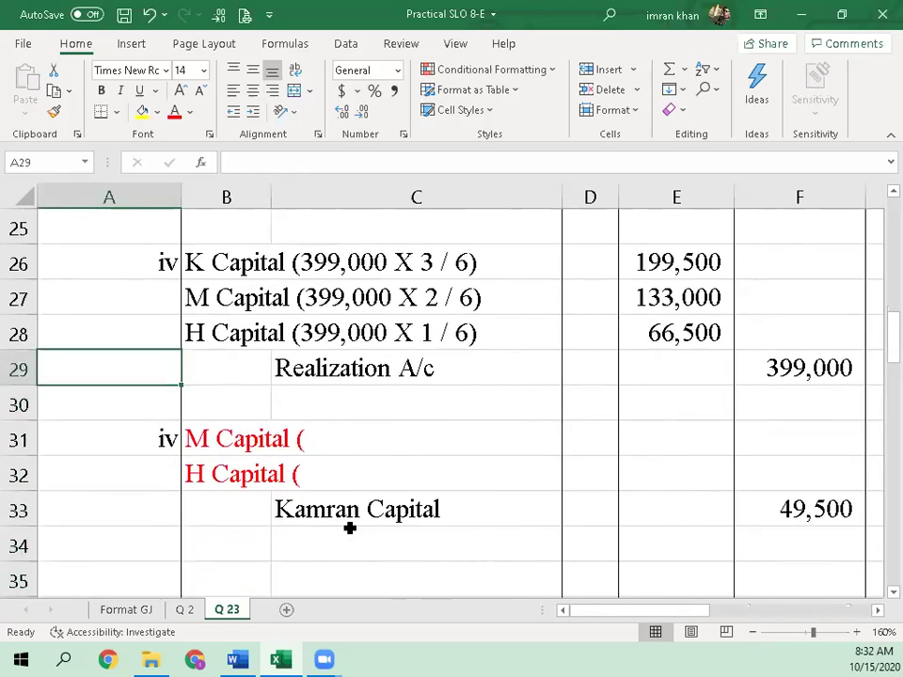
key("Down")
key("Down")
key("Down")
key("Up")
key("Right")
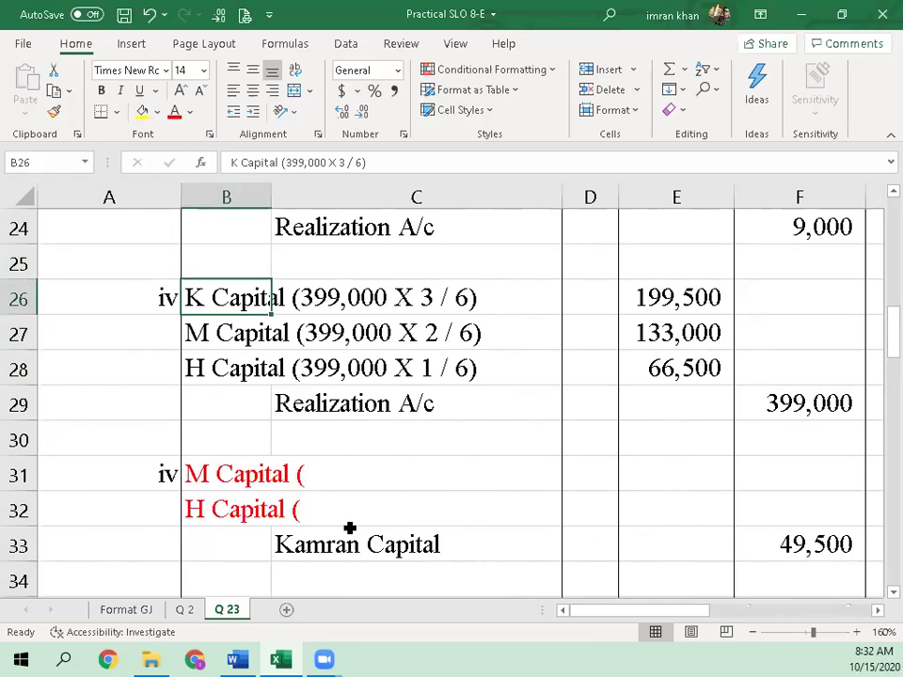
Step: Compare the deficit write-off entry in rows 31 to 33 with the capital settlement entry in rows 36 to 39
key("Down")
key("Down")
key("Down")
key("Down")
key("Down")
key("Down")
key("Down")
key("Down")
key("Down")
key("Down")
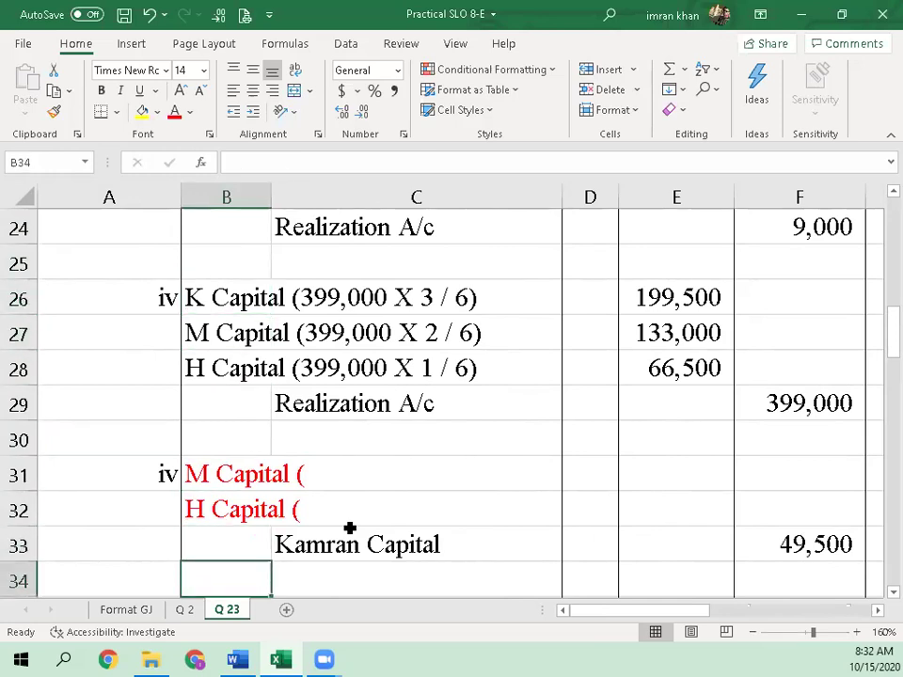
key("Down")
key("Down")
key("Down")
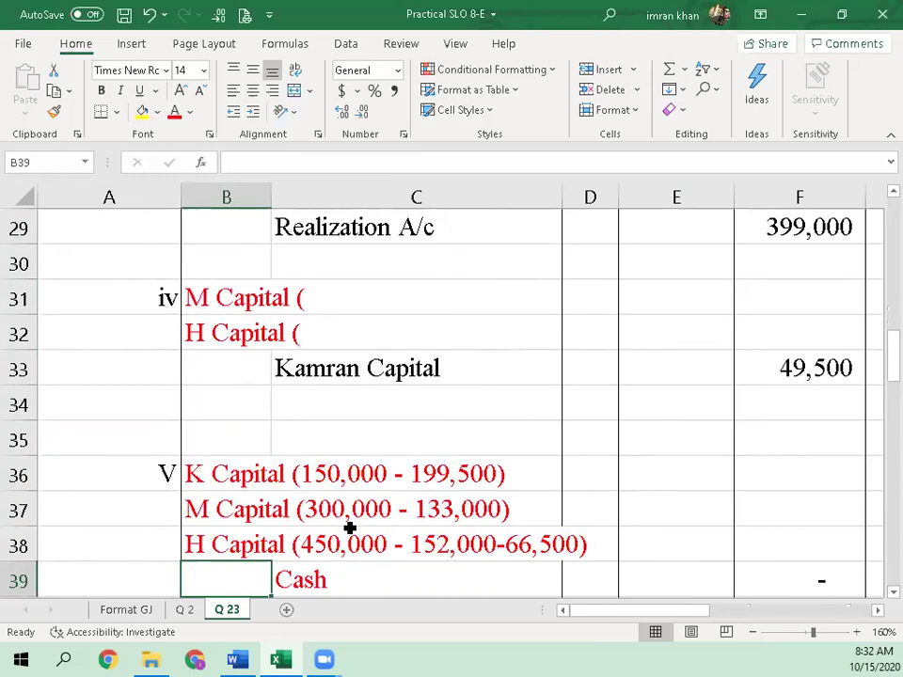
key("Up")
key("Up")
key("Up")
key("Up")
key("Up")
key("Up")
key("Right")
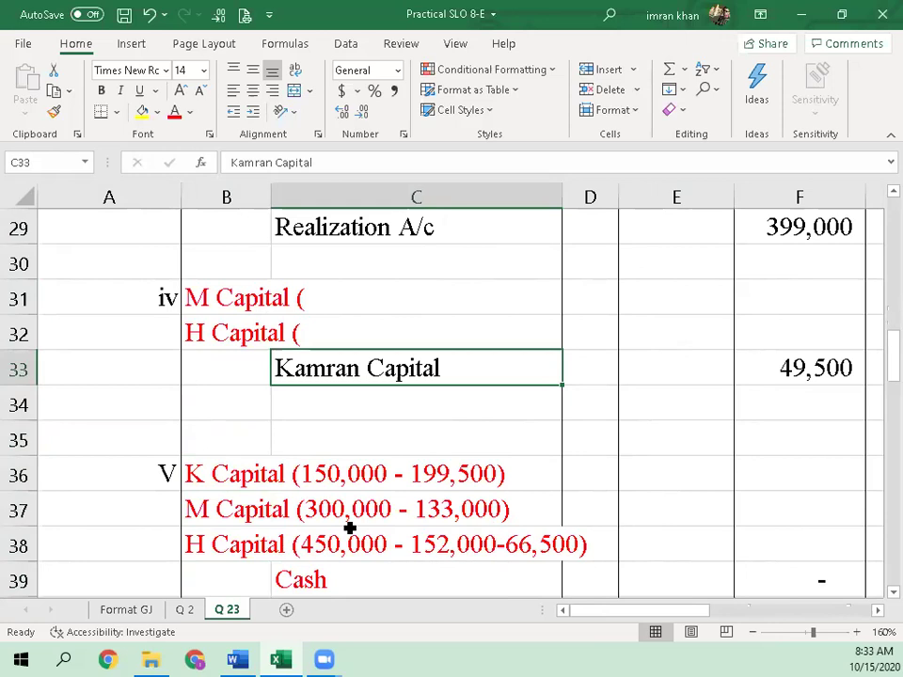
Step: Complete the description in B31 as "M Capital (49,500 X 2 / 3)"
key("Up")
key("Up")
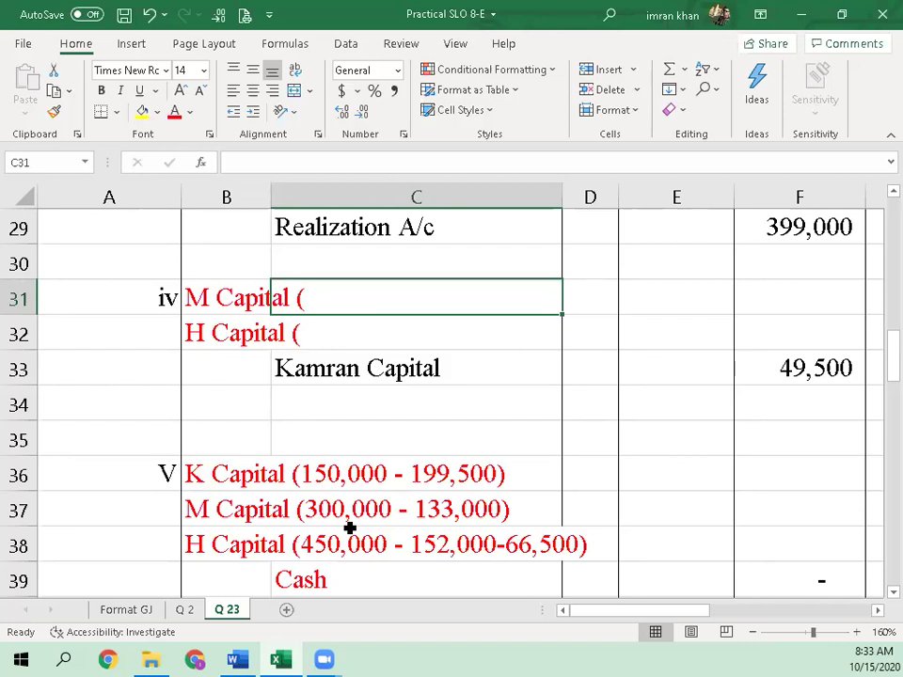
key("F2")
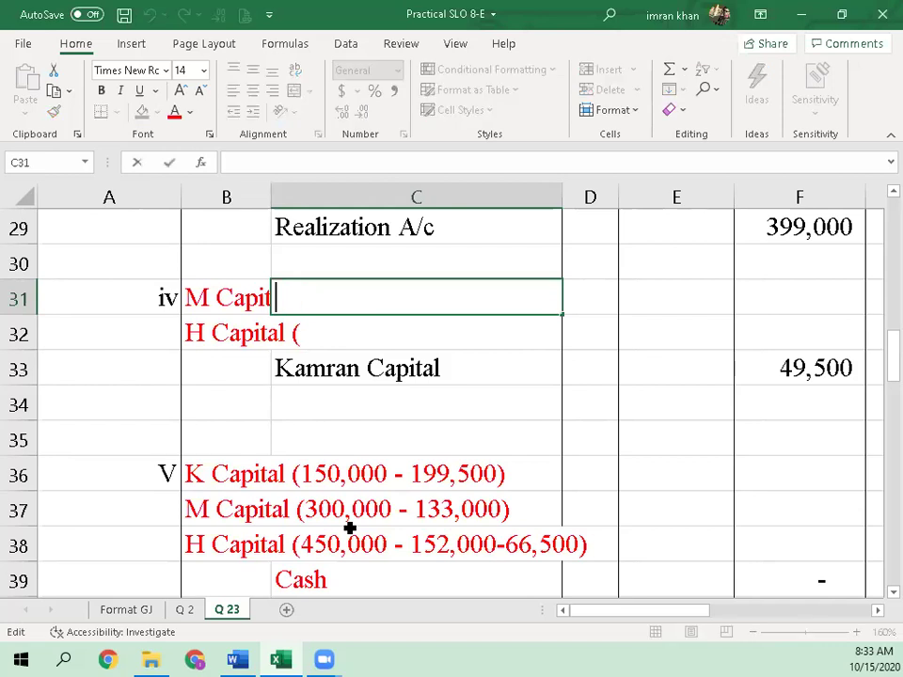
key("Escape")
key("Left")
key("F2")
type("49,500")
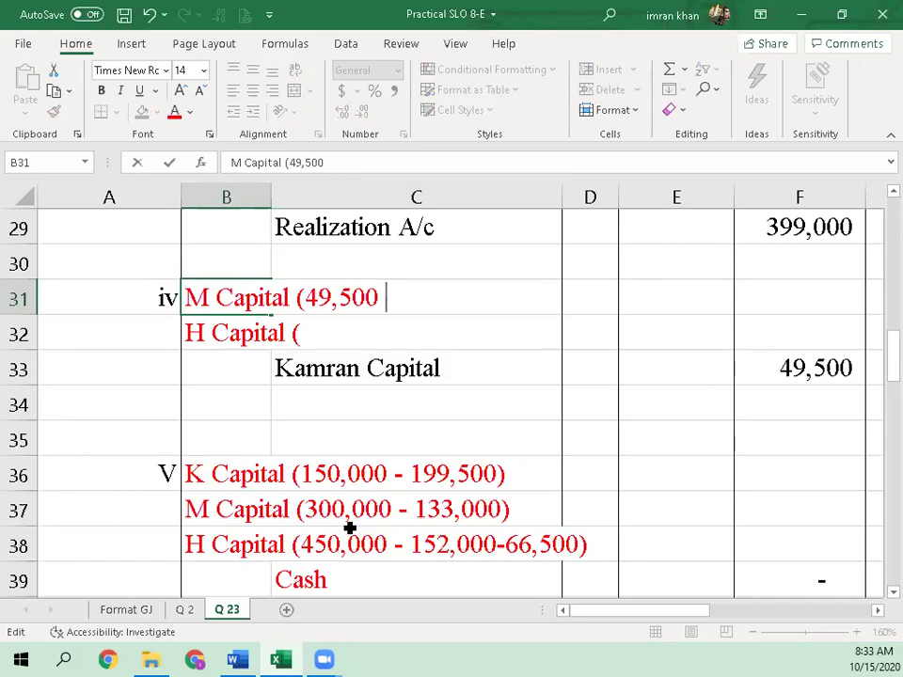
type("X 2")
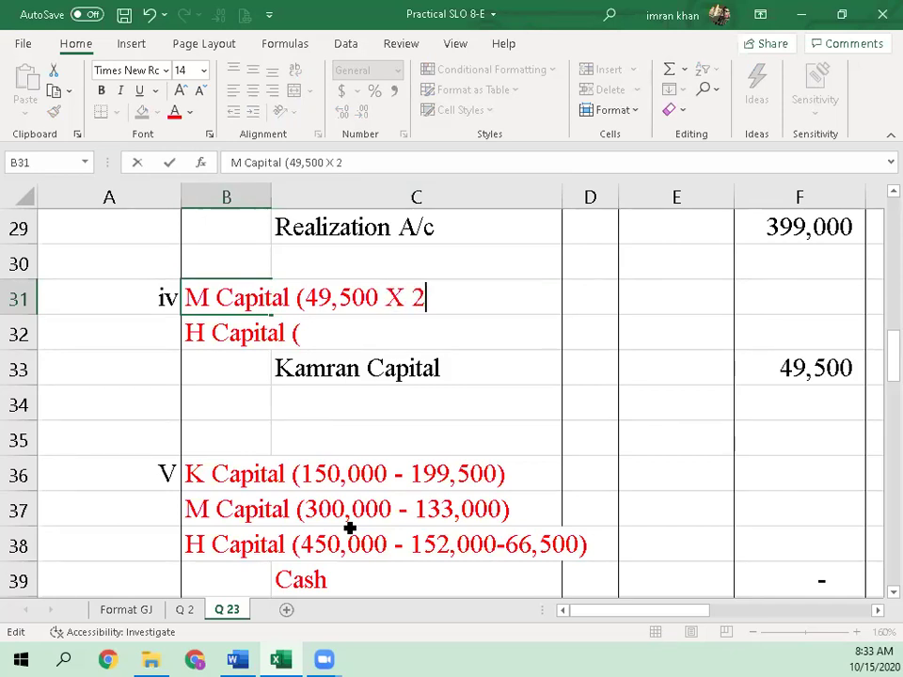
type(" / 3)")
key("Return")
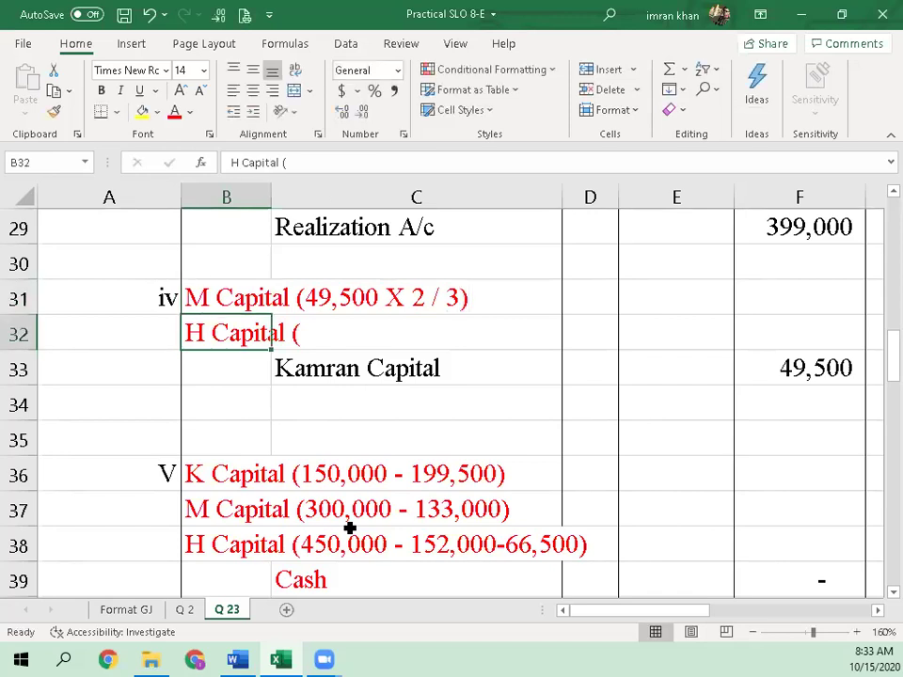
Step: Enter 33,000 as M Capital's debit amount in E31
key("Up")
key("Right")
key("Right")
key("Right")
type("3")
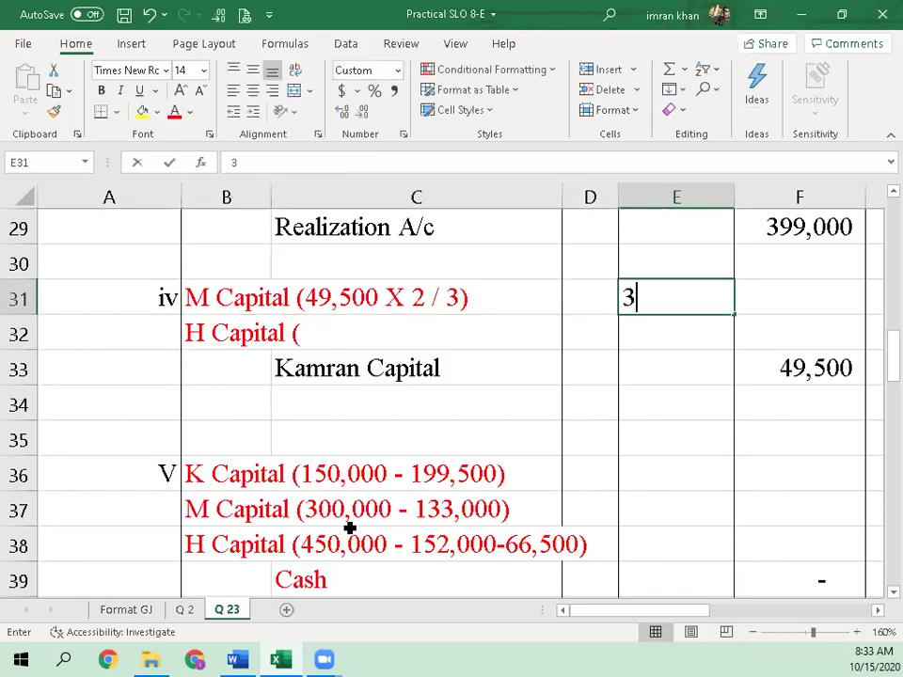
type("3,000")
key("Return")
Step: Complete the description in B32 as "H Capital (49,500 X 1 / 3)"
key("Left")
key("Left")
key("Left")
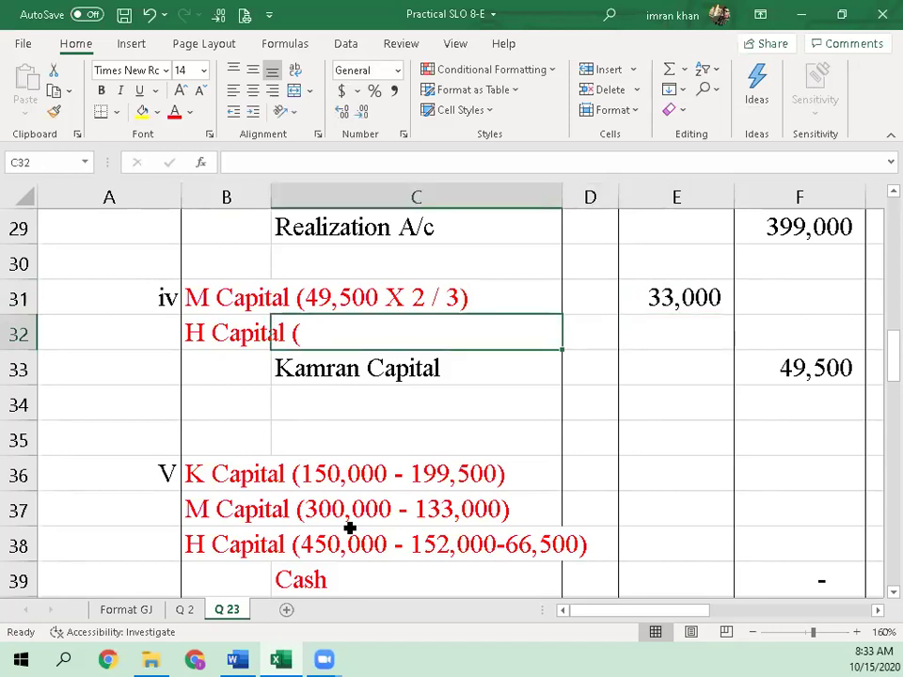
key("F2")
key("BackSpace")
type("49")
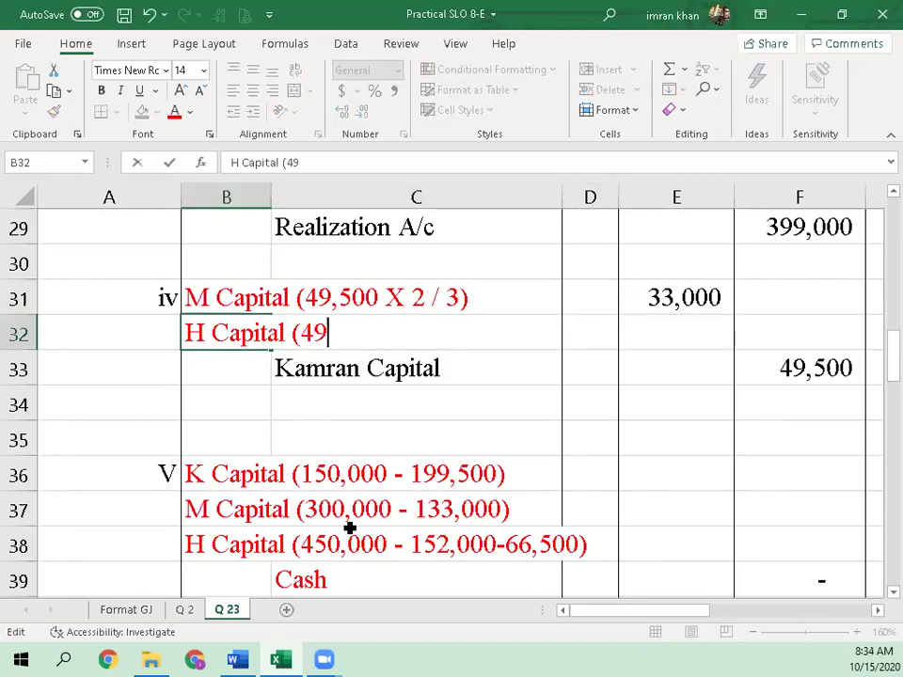
type(",500")
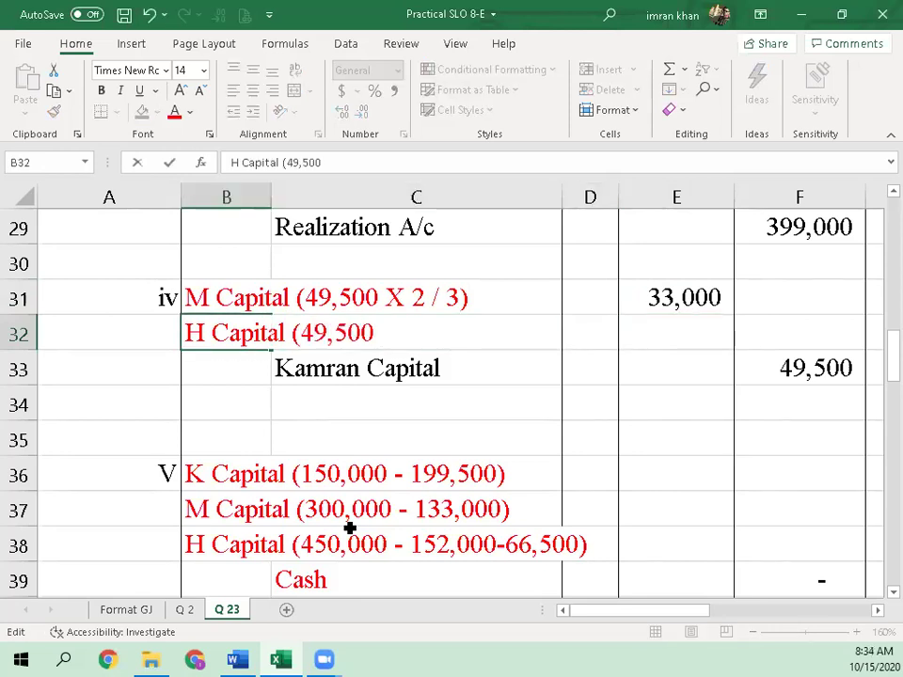
type(" X 1 / 3")
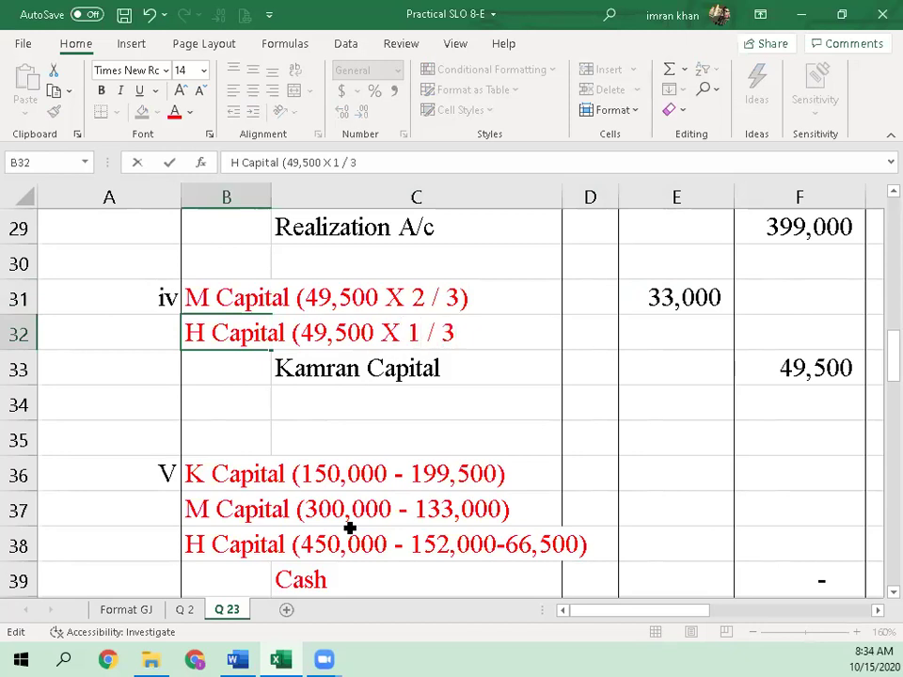
type(")")
key("Return")
Step: Enter 16500 as H Capital's debit amount in E32
key("Up")
key("Right")
key("Right")
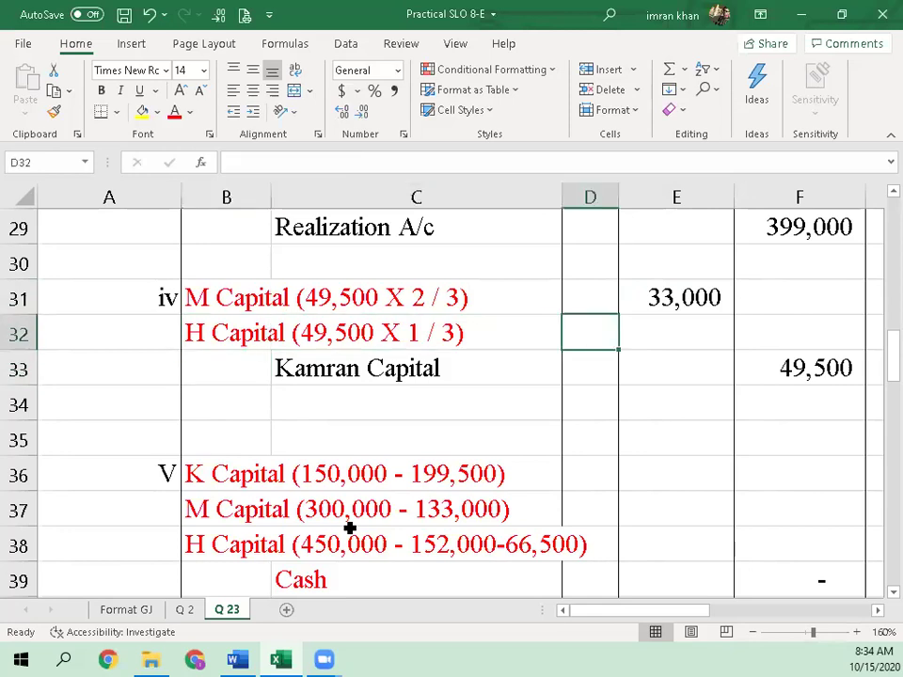
key("Right")
type("16500")
key("Return")
Step: Review the write-off entry's accounts and debit amounts, and the K and M lines of the settlement entry below it
key("Up")
key("Down")
key("Up")
key("Up")
key("Down")
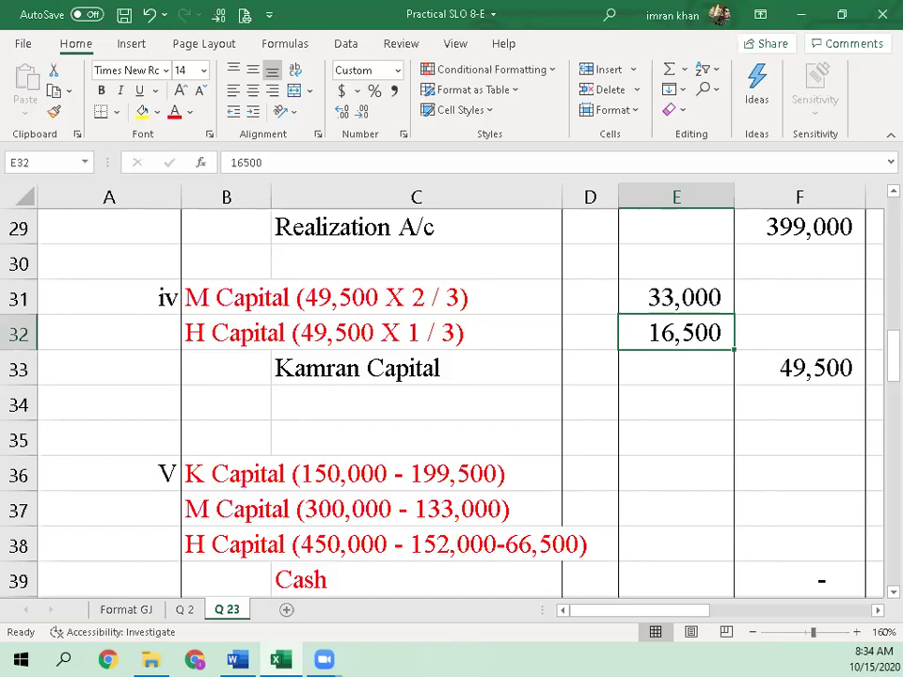
left_click(676, 298)
left_click(589, 298)
left_click(109, 298)
left_click(226, 298)
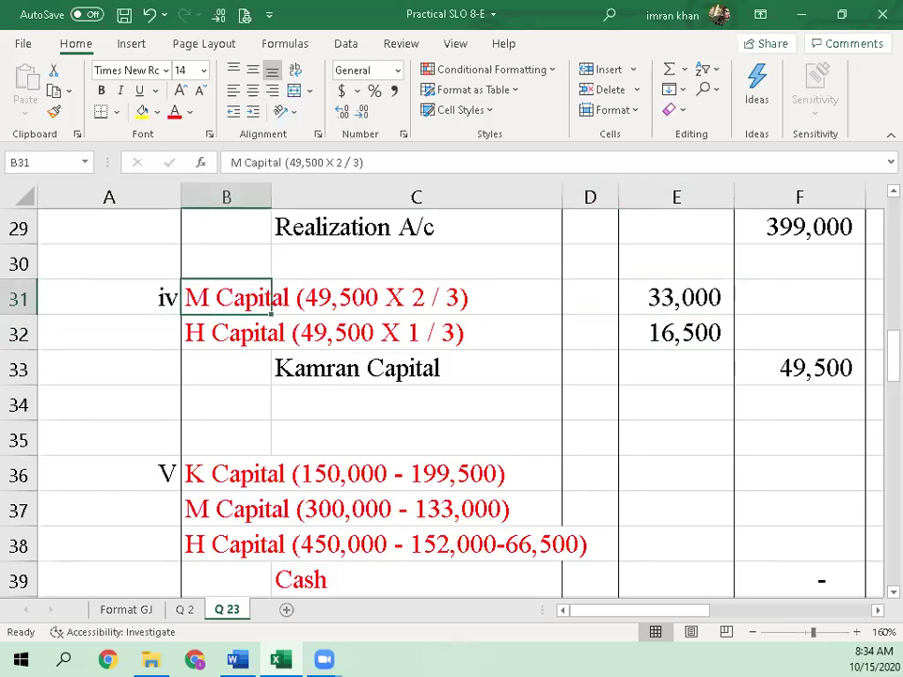
left_click(225, 333)
left_click(226, 439)
left_click(226, 474)
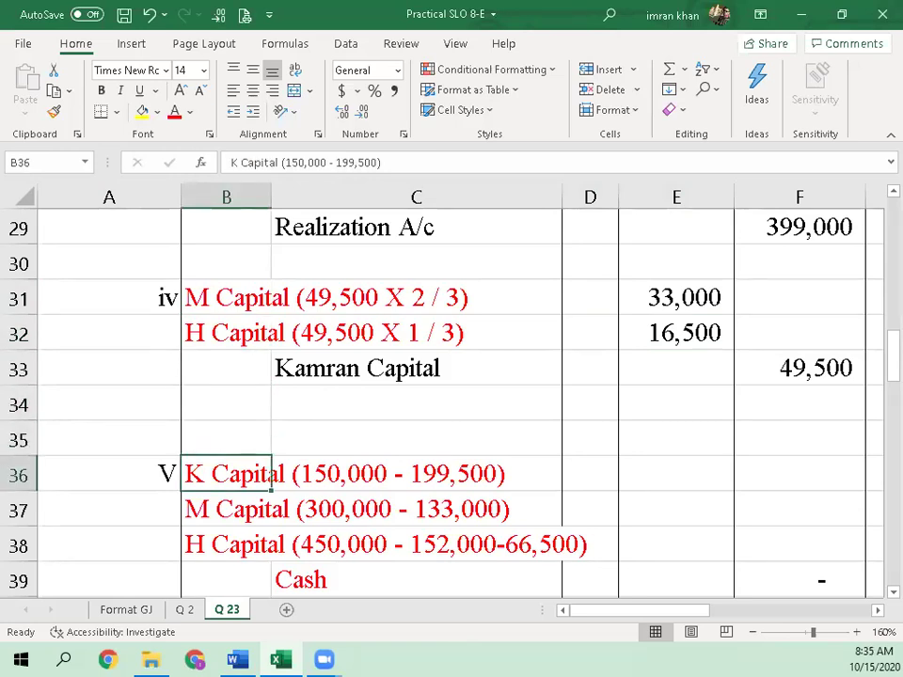
left_click(225, 509)
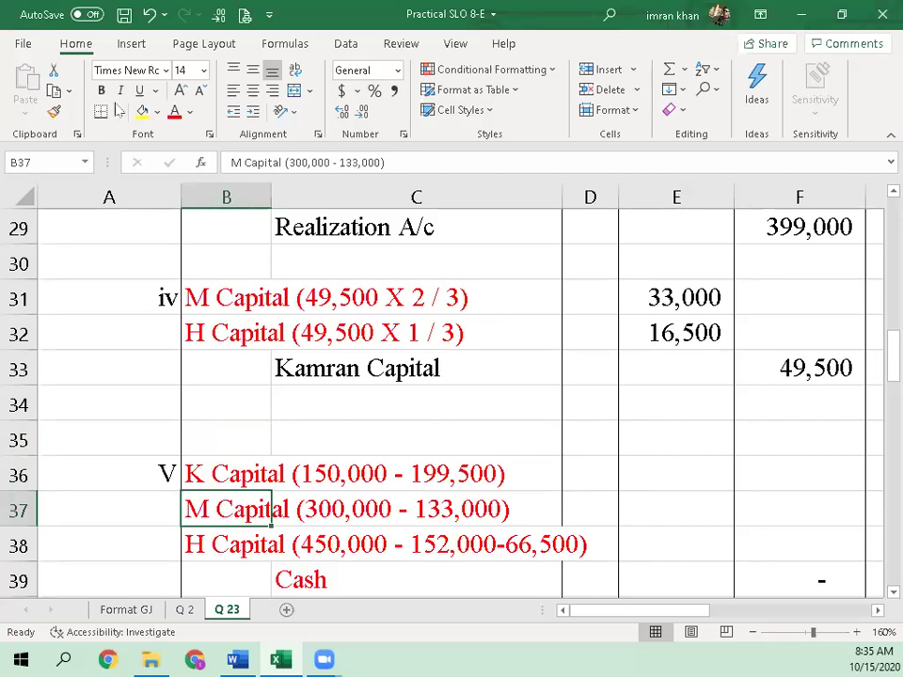
Step: Highlight the deficit write-off entry in B31:F33 with a yellow fill
left_click_drag(222, 288, 814, 369)
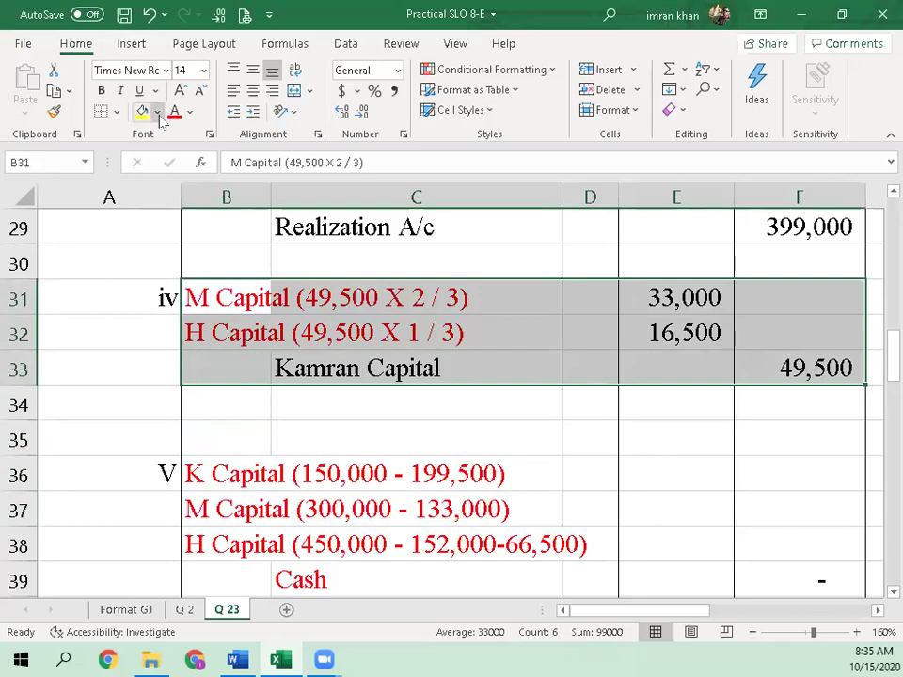
left_click(141, 112)
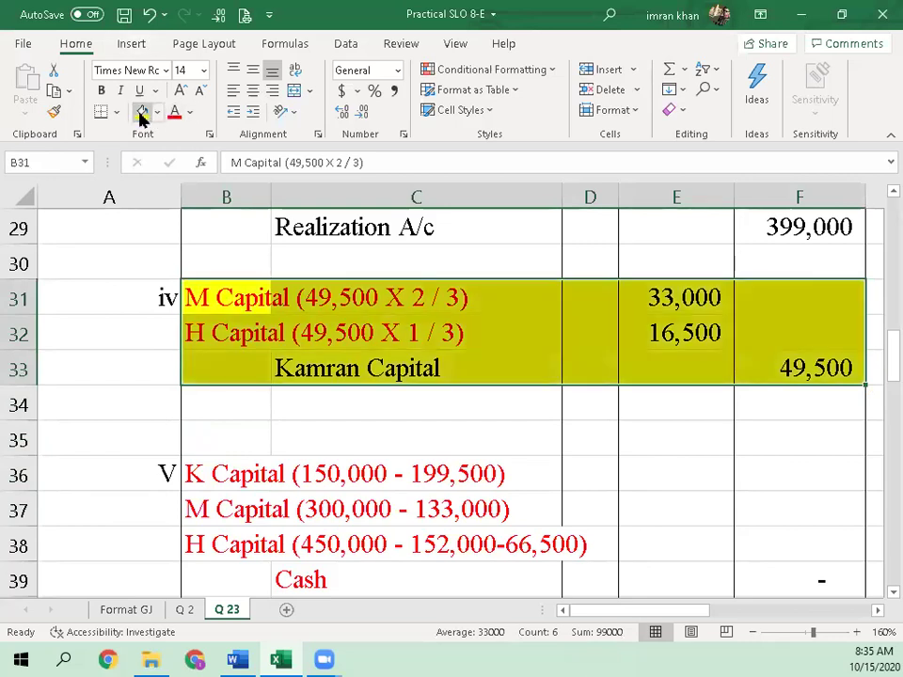
Step: Enter 167,000 as M Capital's debit amount in E37 of the settlement entry
scroll(461, 477, "up", 1)
scroll(461, 476, "up", 2)
scroll(465, 471, "down", 1)
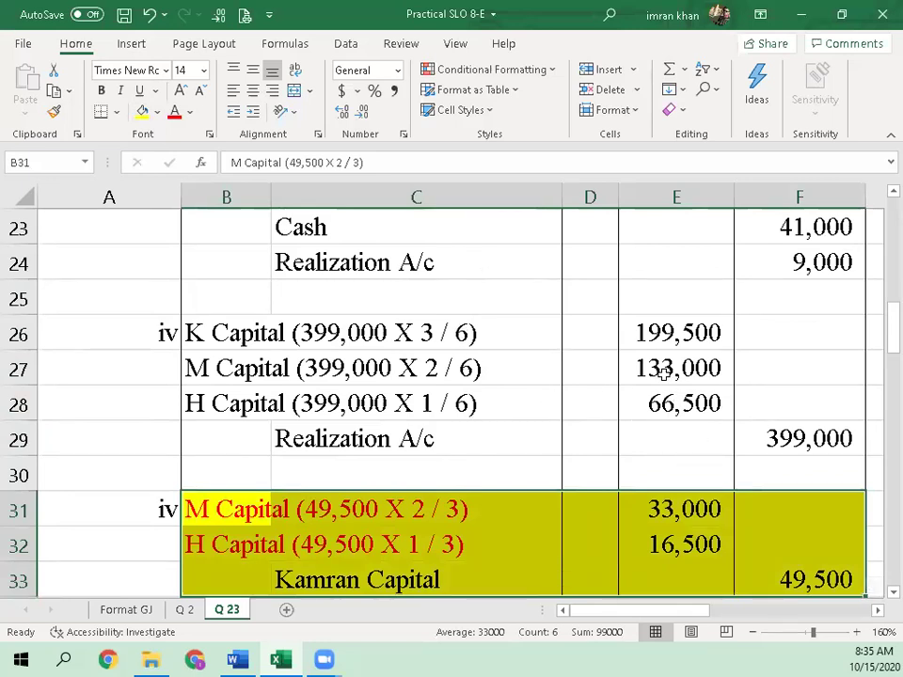
scroll(664, 373, "down", 3)
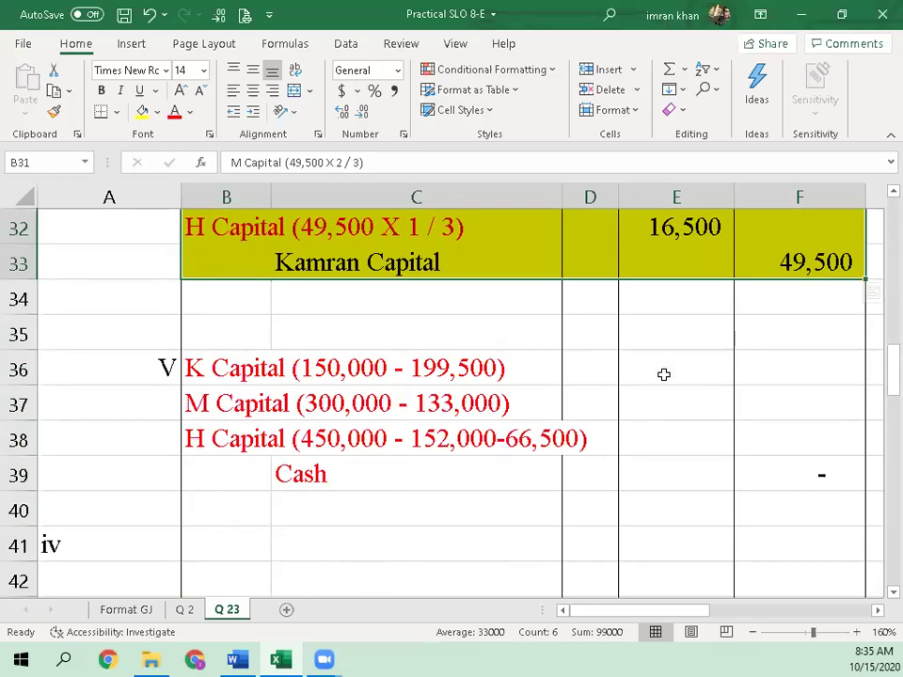
left_click(684, 405)
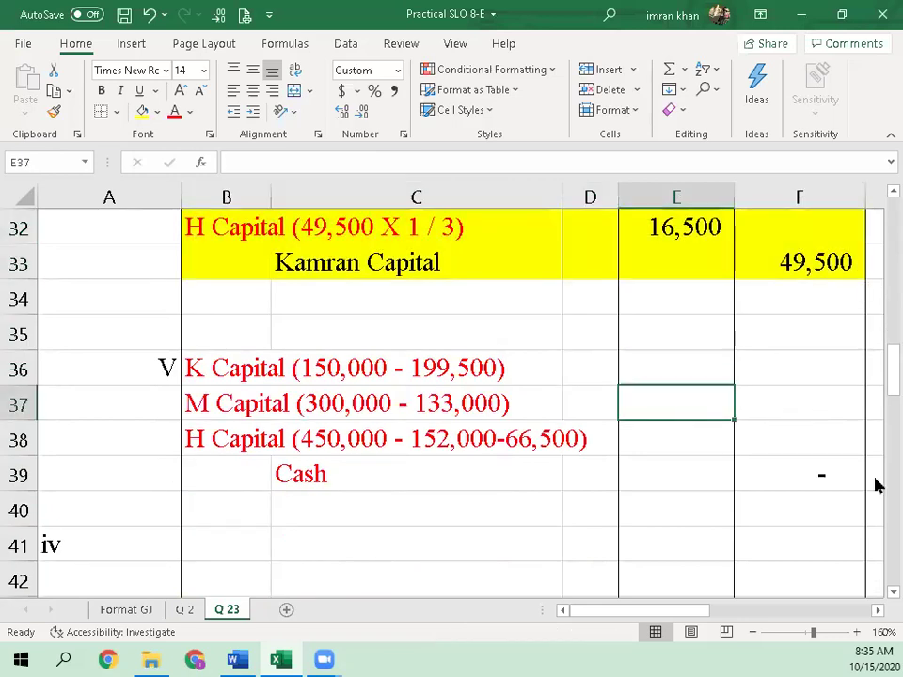
type("1")
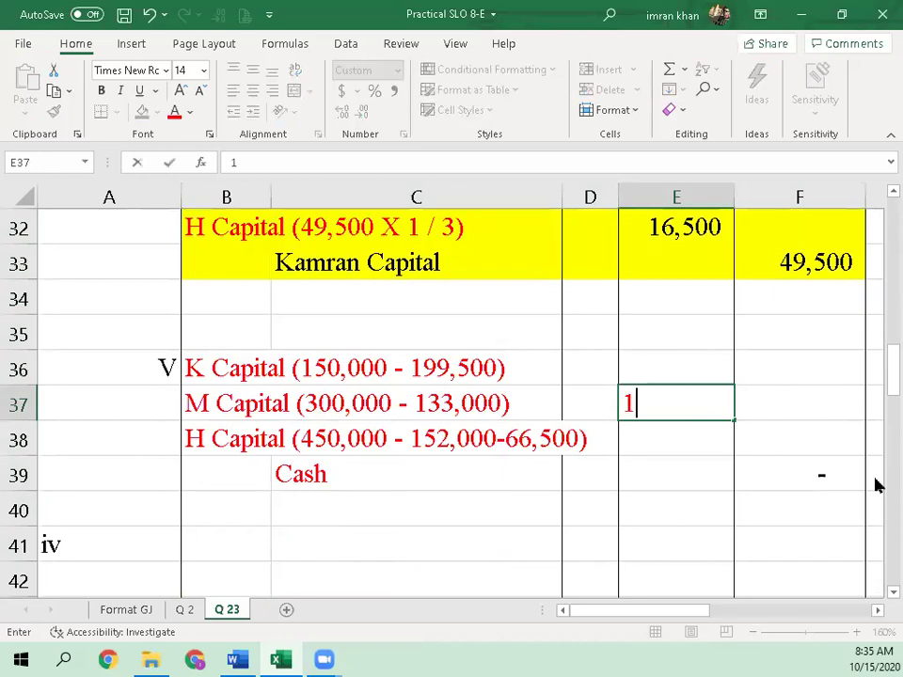
type("67,0000")
key("Return")
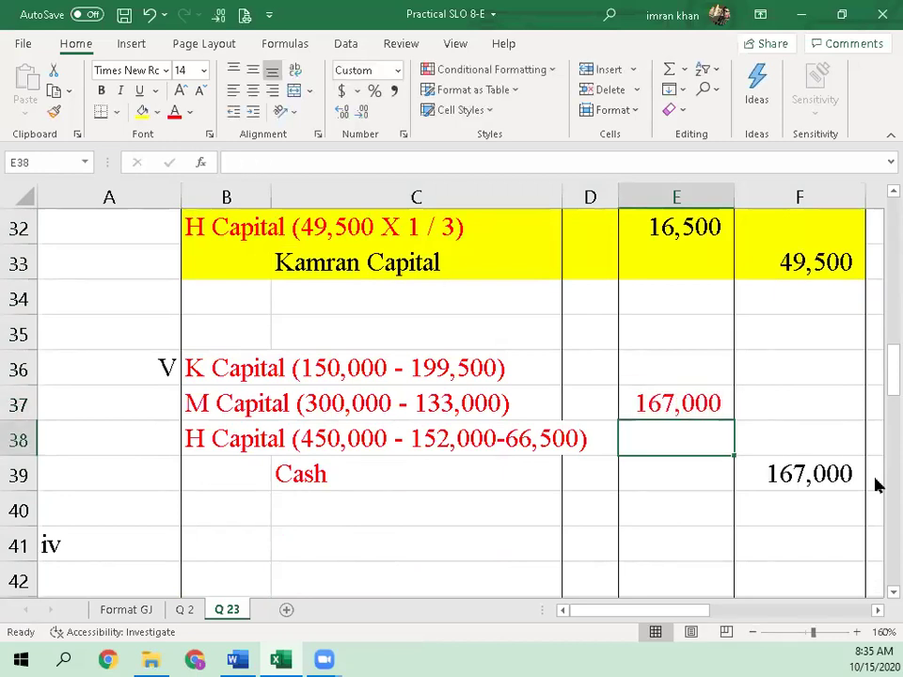
Step: Check H Capital's settlement calculation in B38 against that partner's furniture debit in E18 and loss share in E28
key("Left")
key("Left")
key("Left")
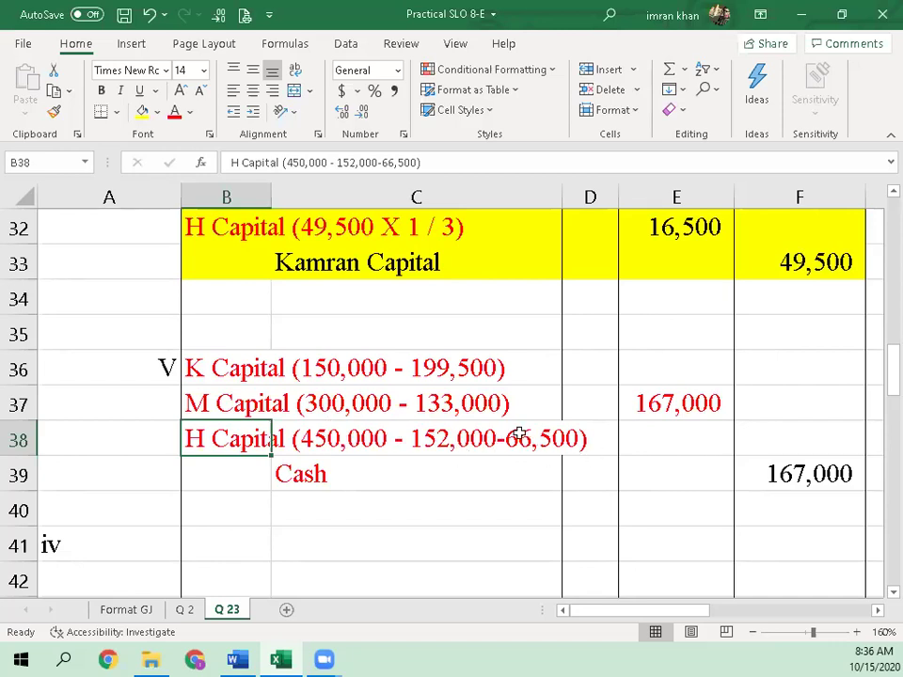
scroll(536, 443, "up", 8)
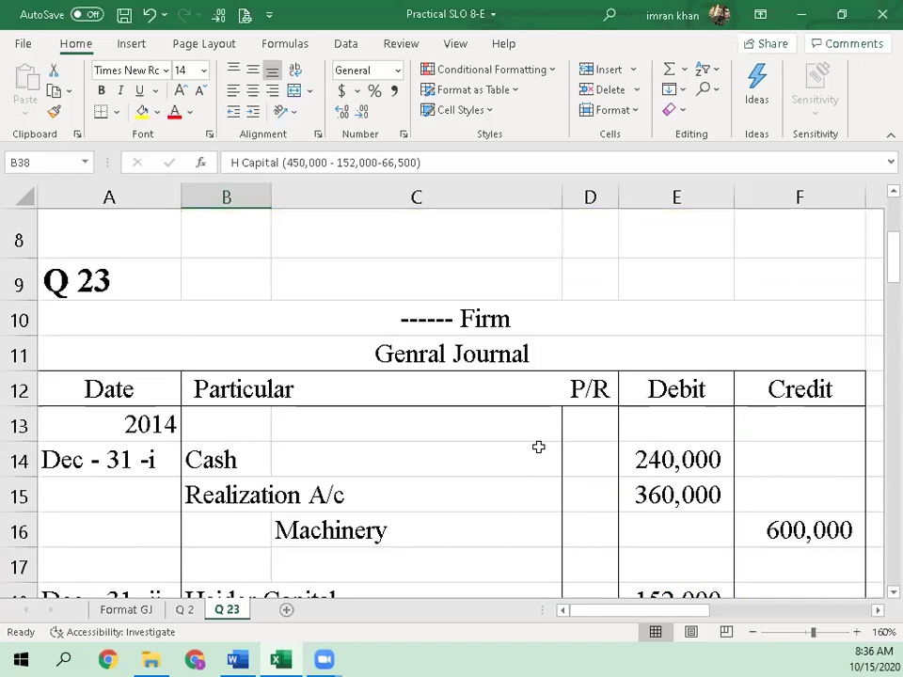
scroll(538, 447, "down", 2)
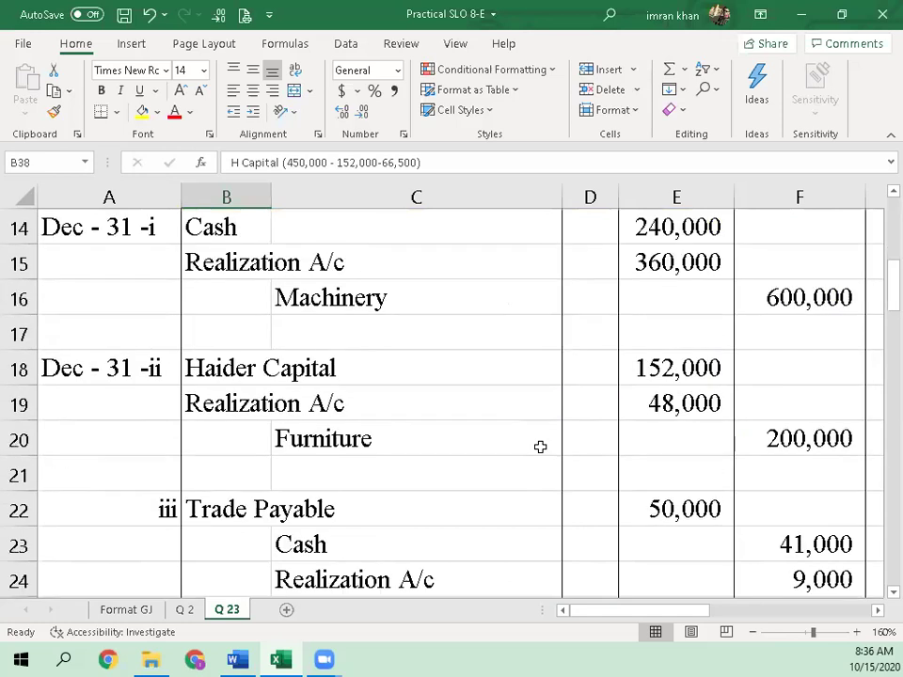
left_click(651, 368)
scroll(711, 427, "down", 3)
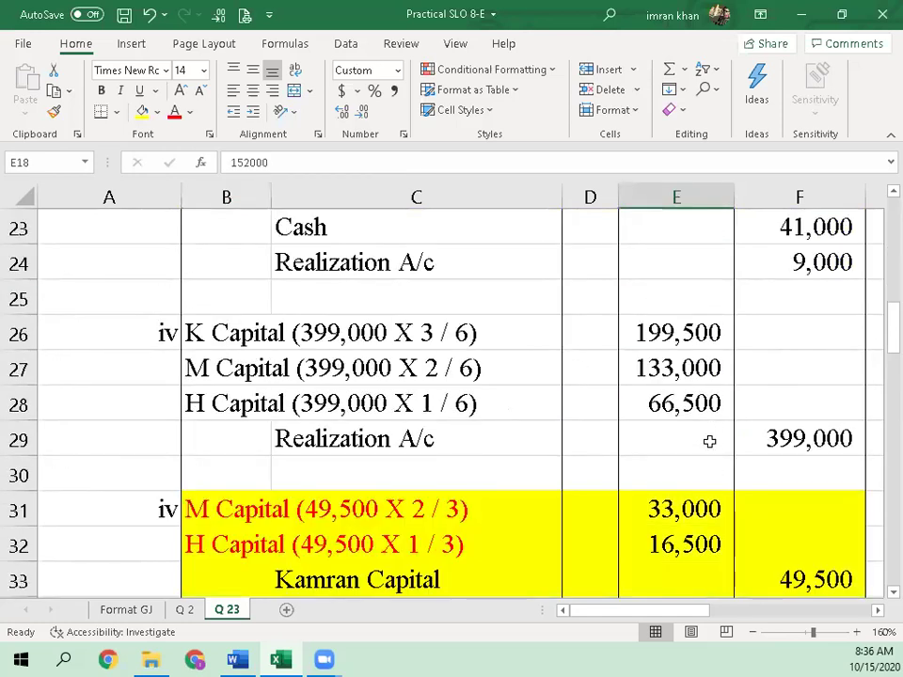
left_click(685, 399, "ctrl")
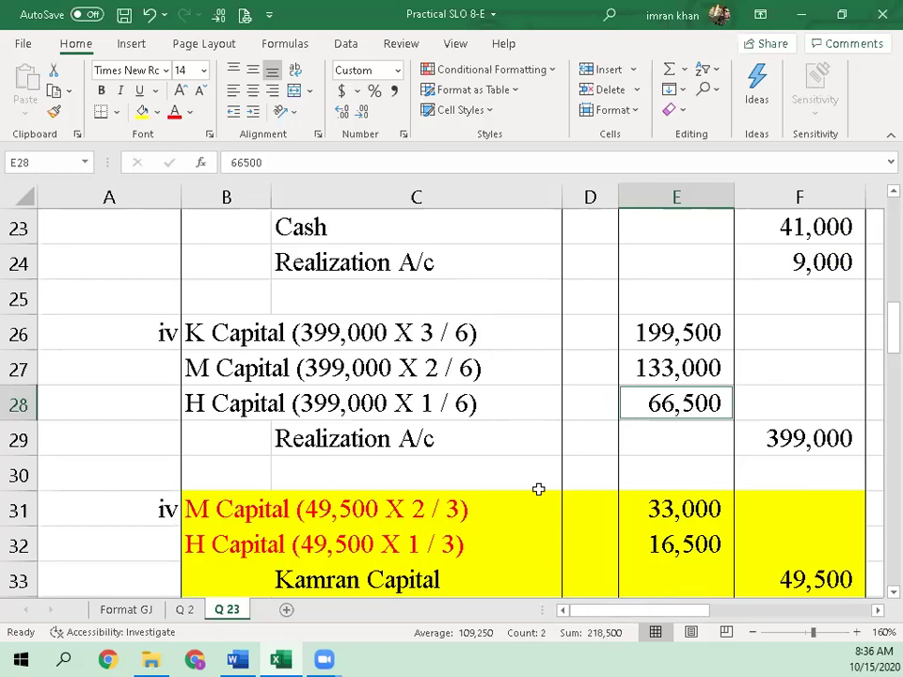
scroll(544, 480, "down", 3)
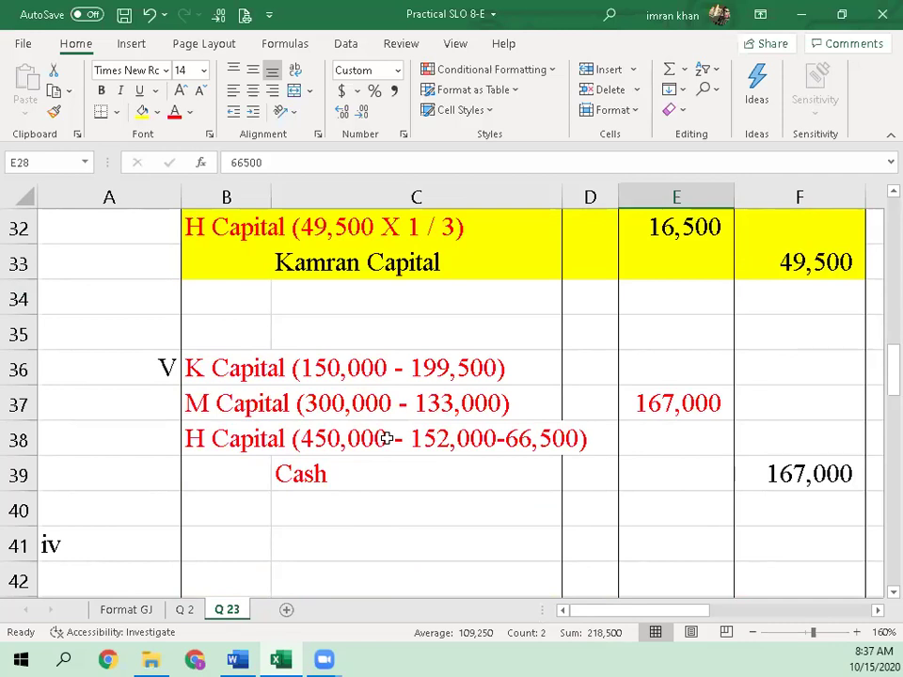
Step: Enter 231500 as H Capital's debit amount in E38 of the settlement entry
left_click(656, 432)
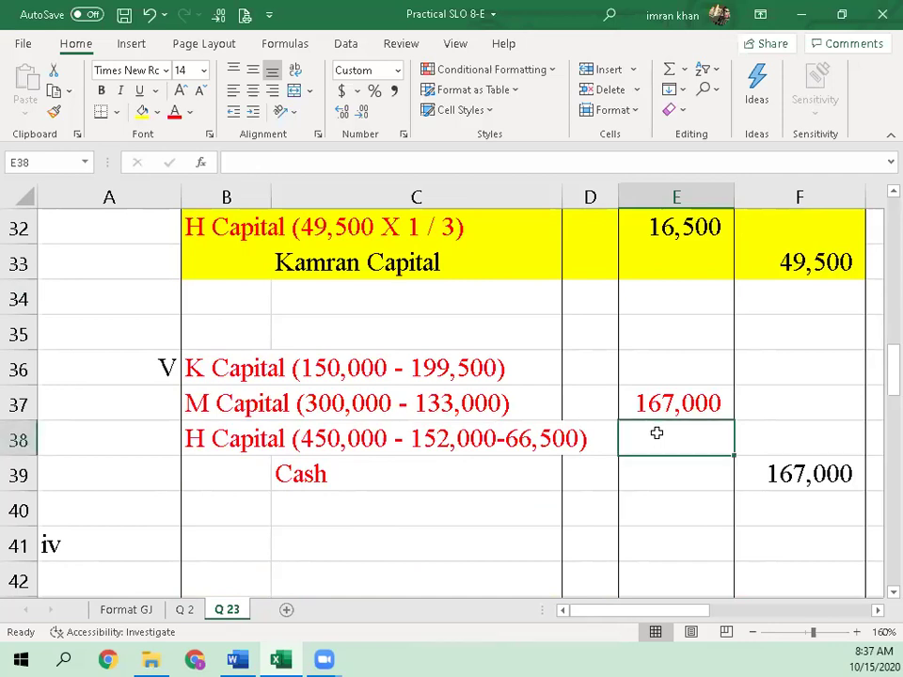
type("23100")
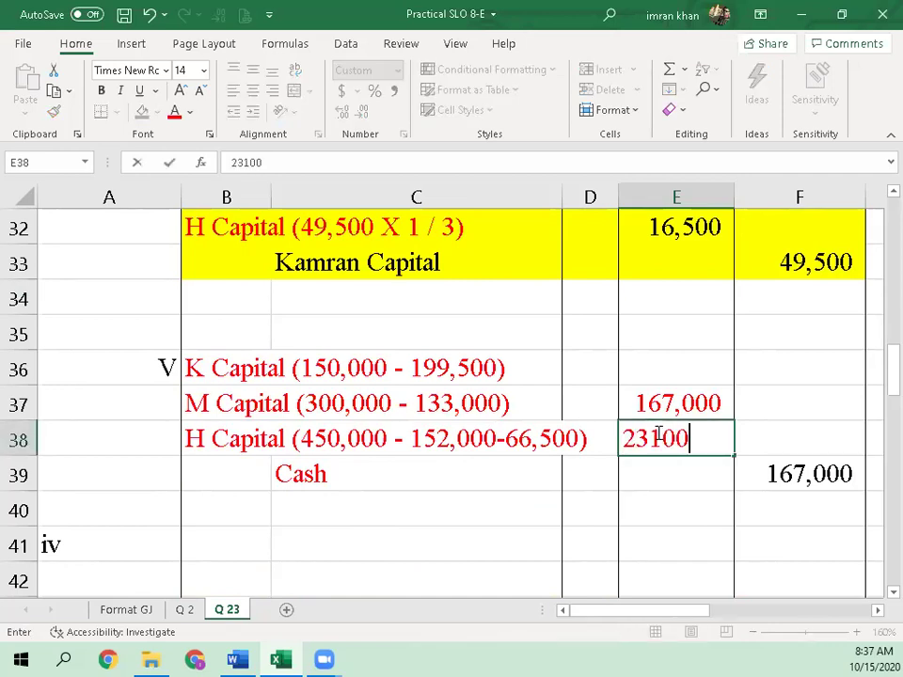
key("BackSpace")
key("BackSpace")
type("500")
key("Return")
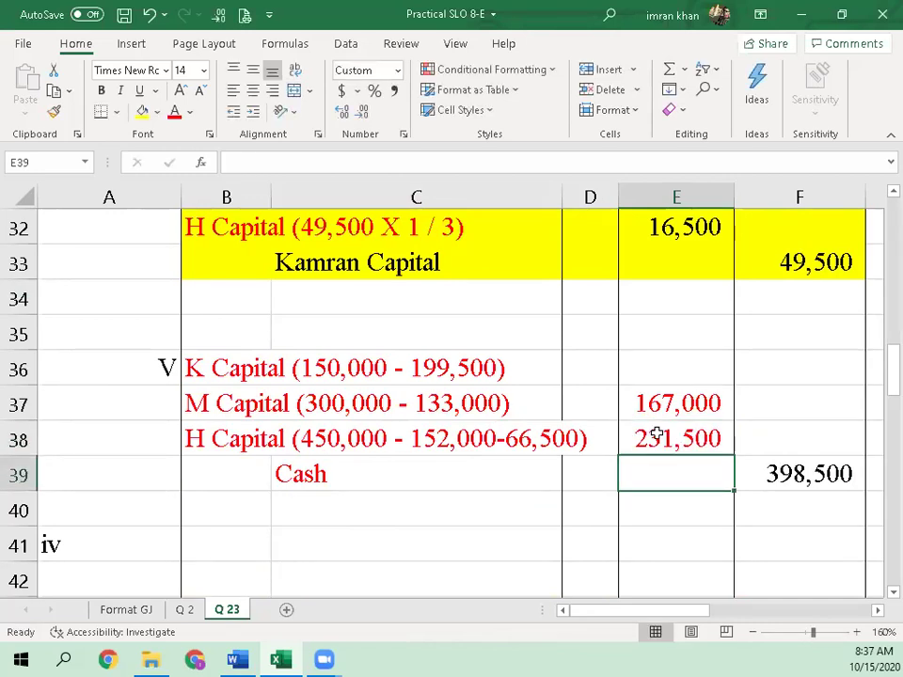
Step: Review the journal's cash amounts from the machinery receipt in E14 and the trade payable payment down to the settlement's cash credit in F39
key("Right")
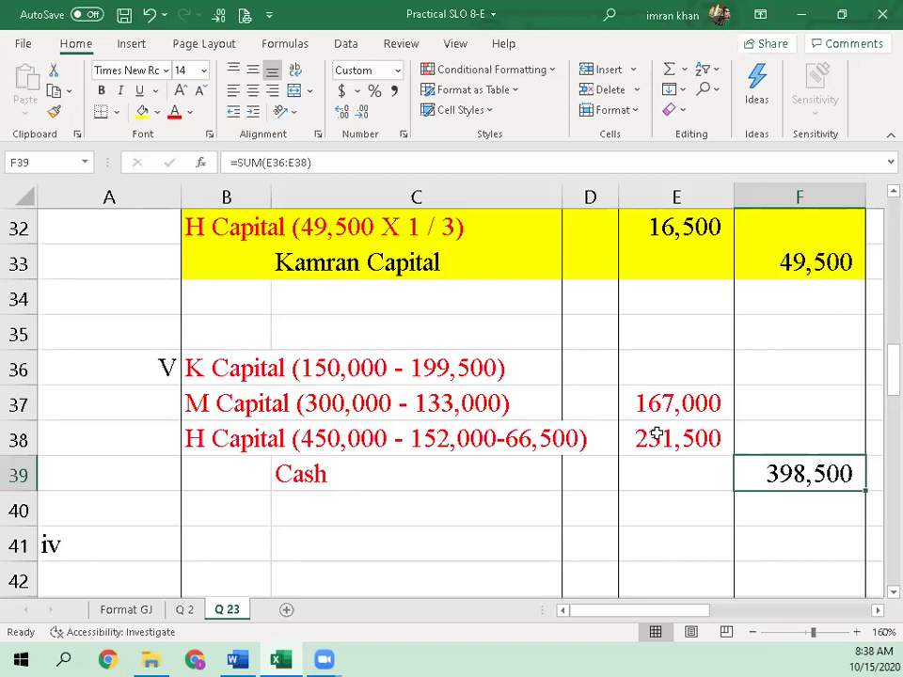
scroll(310, 404, "up", 8)
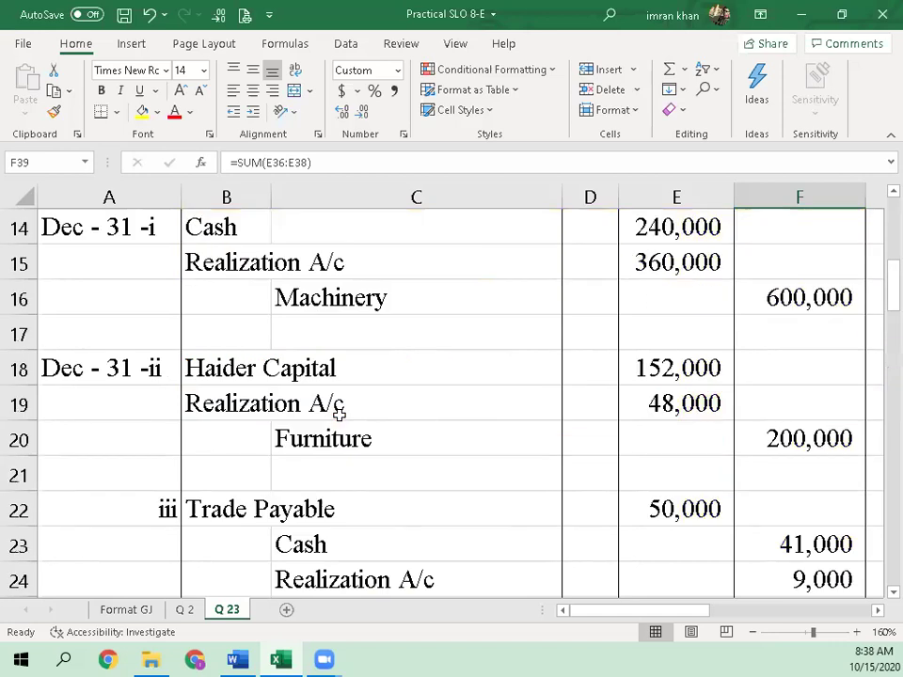
scroll(270, 505, "down", 1)
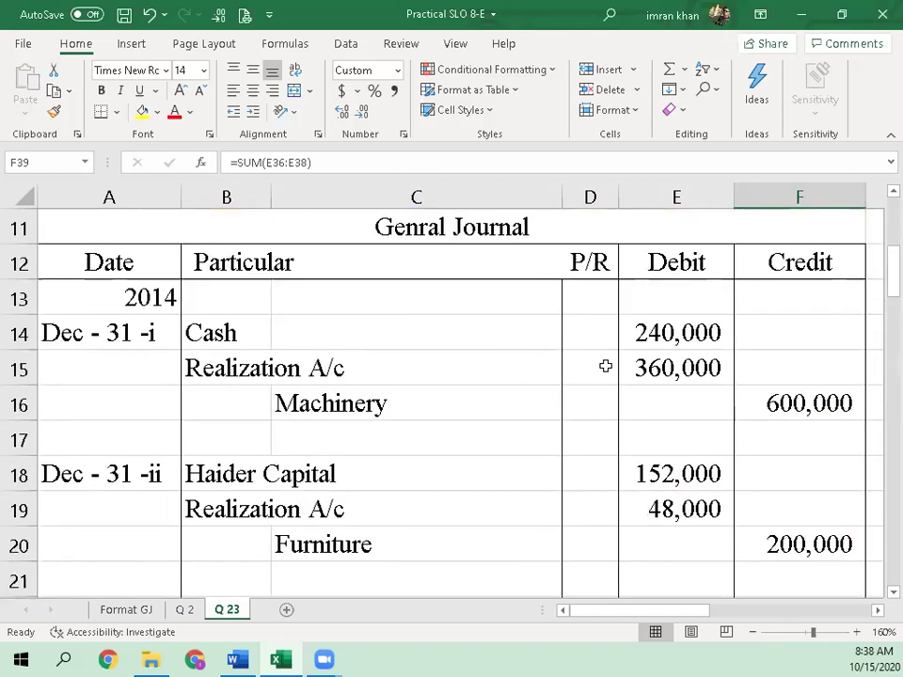
left_click(677, 329)
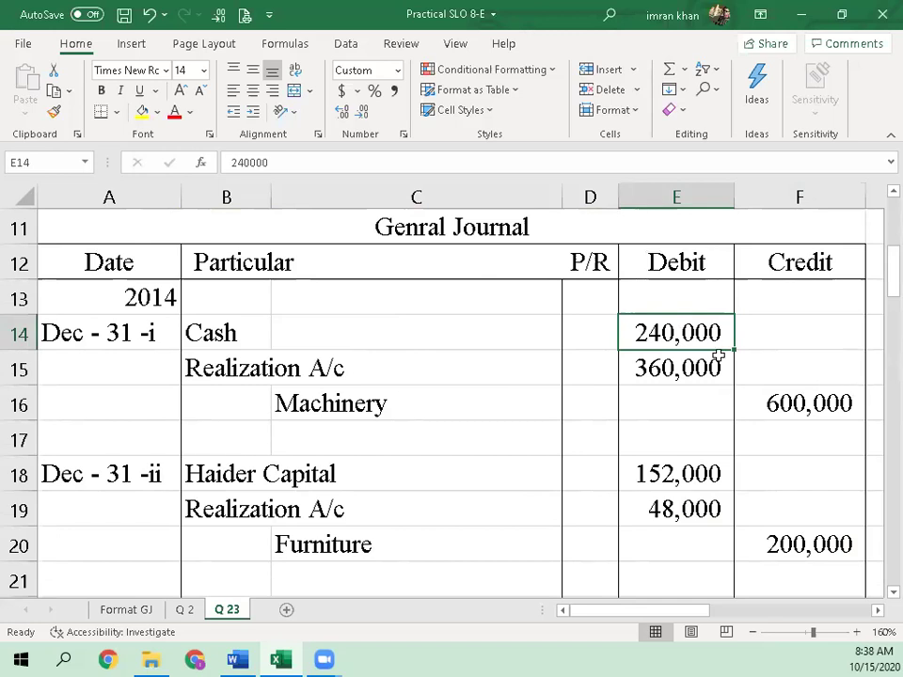
scroll(564, 470, "down", 1)
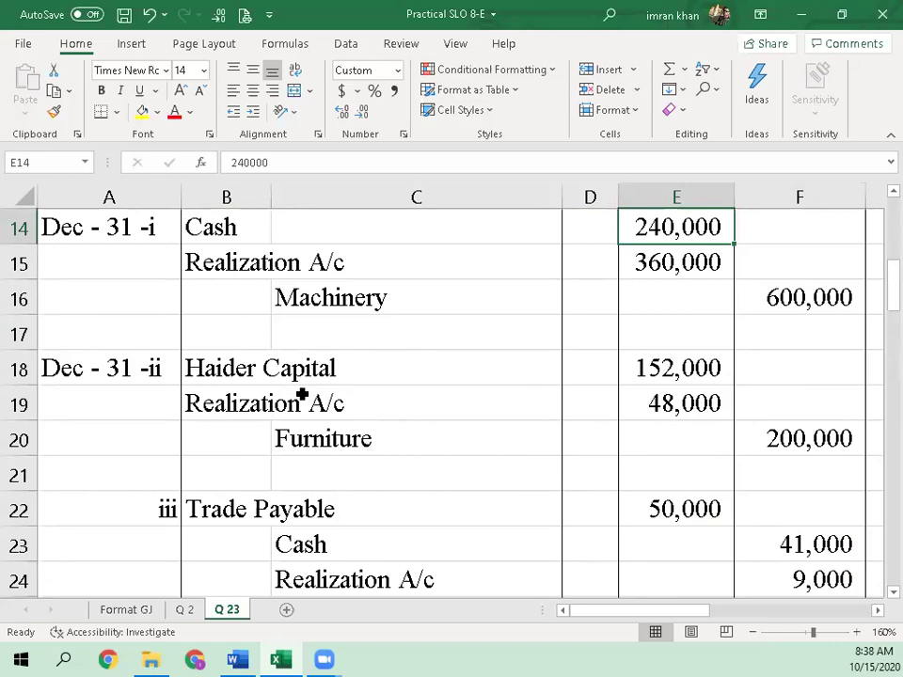
scroll(314, 392, "down", 1)
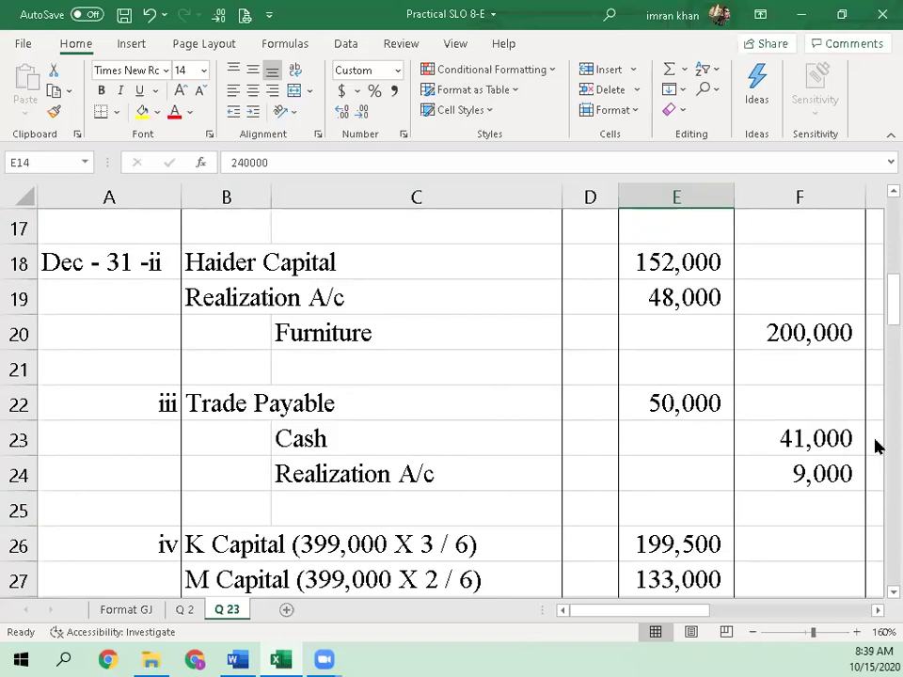
scroll(874, 447, "down", 2)
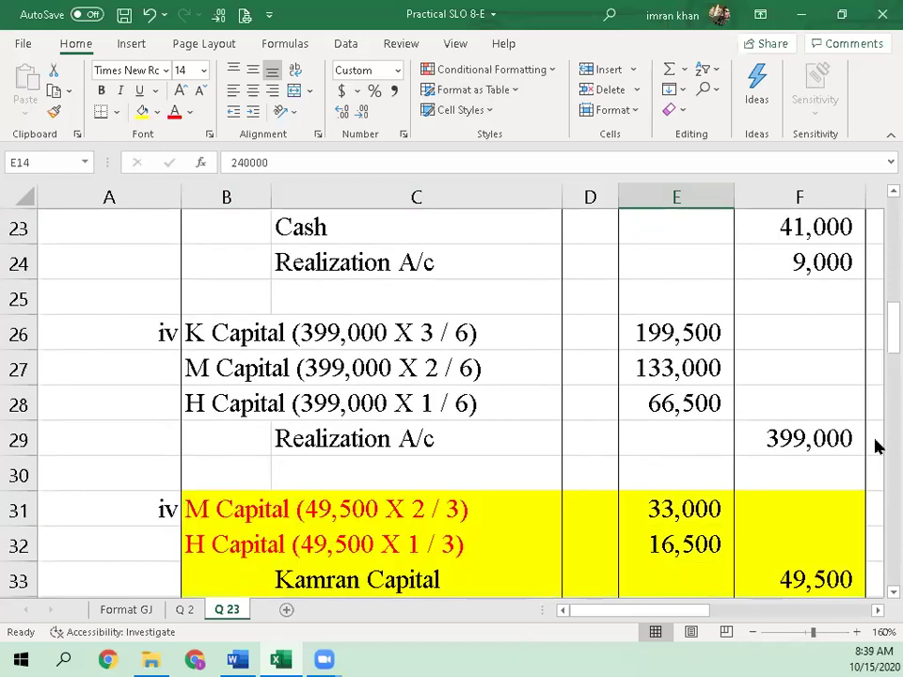
scroll(875, 447, "down", 1)
scroll(876, 445, "down", 1)
scroll(876, 445, "down", 1)
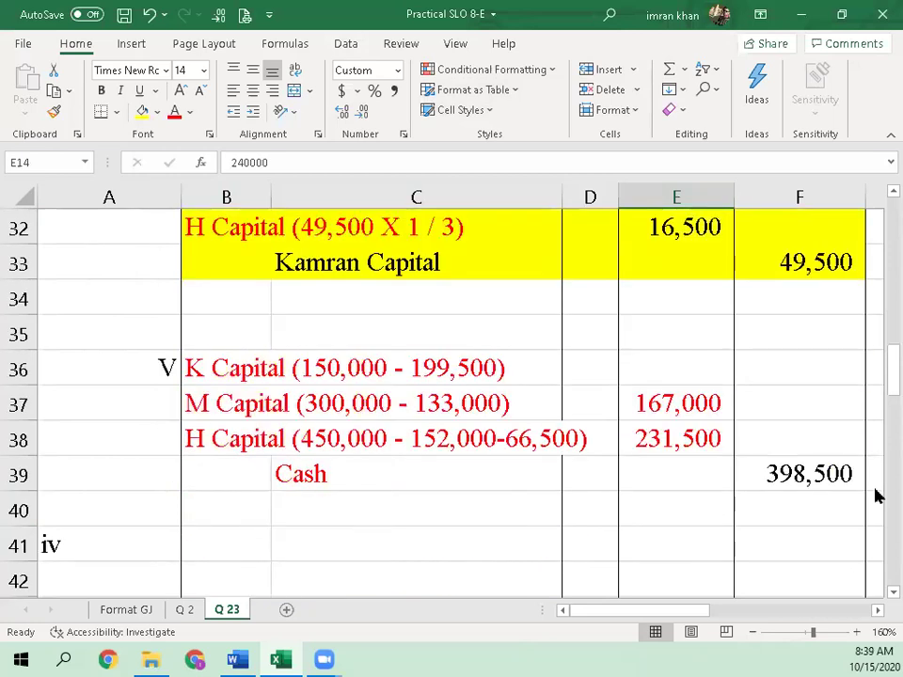
left_click(769, 483)
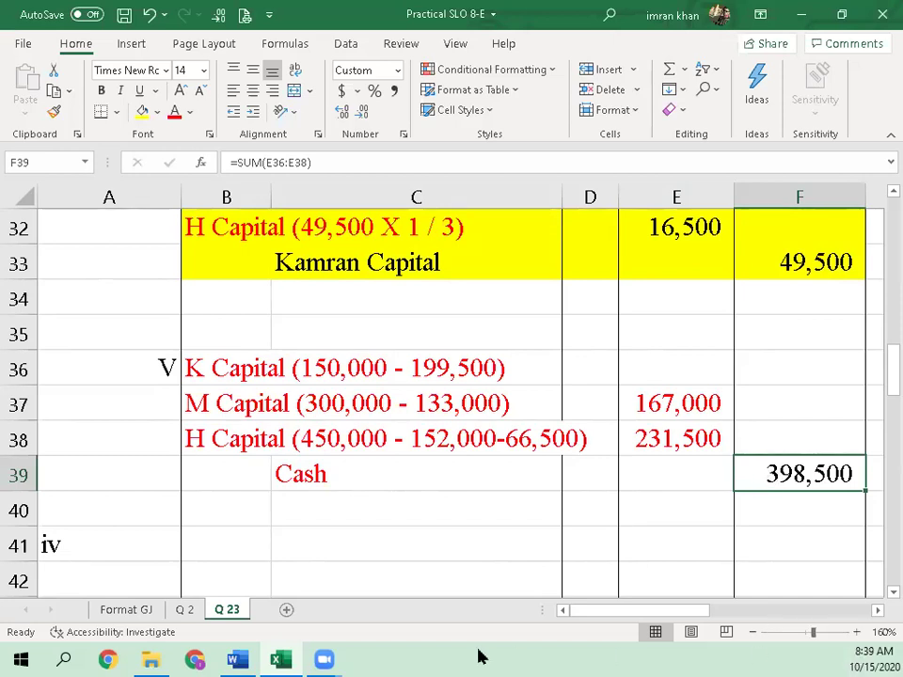
Step: Compare the M and H Capital lines of the yellow write-off entry with the settlement entry's cash credit
scroll(541, 352, "up", 2)
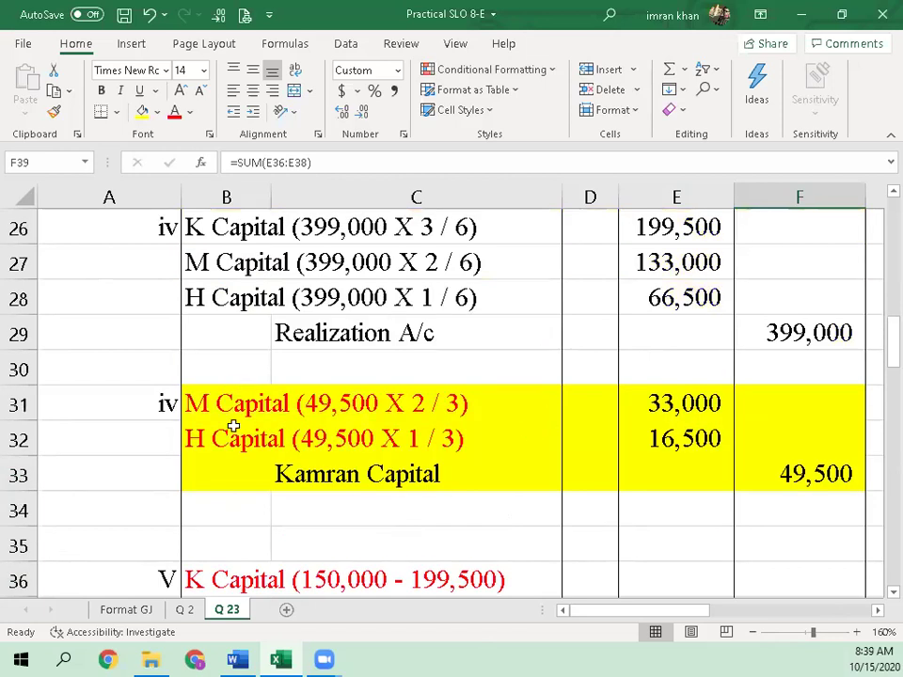
left_click_drag(232, 405, 240, 436)
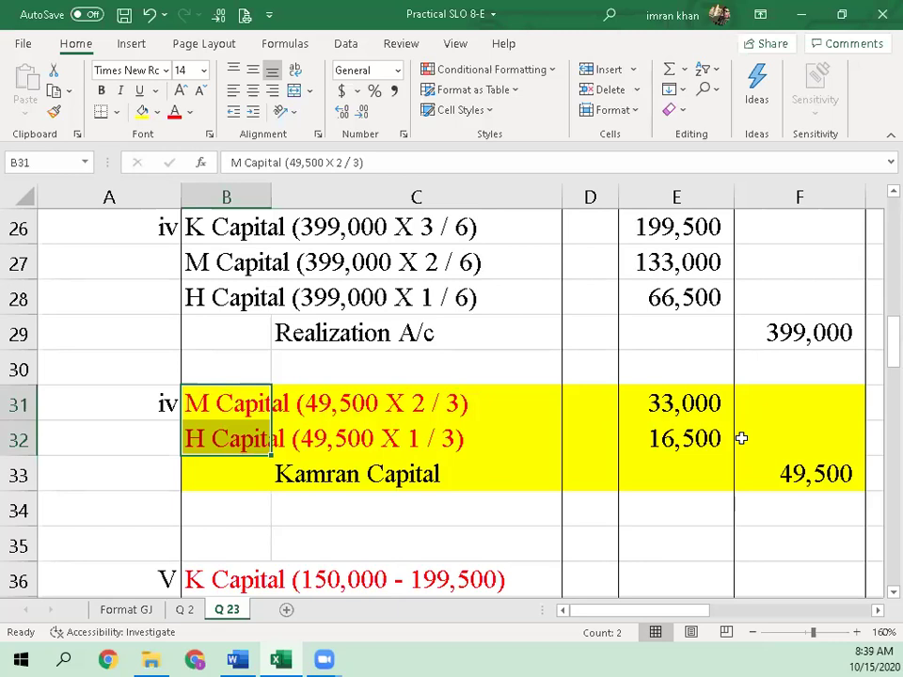
scroll(721, 492, "down", 2)
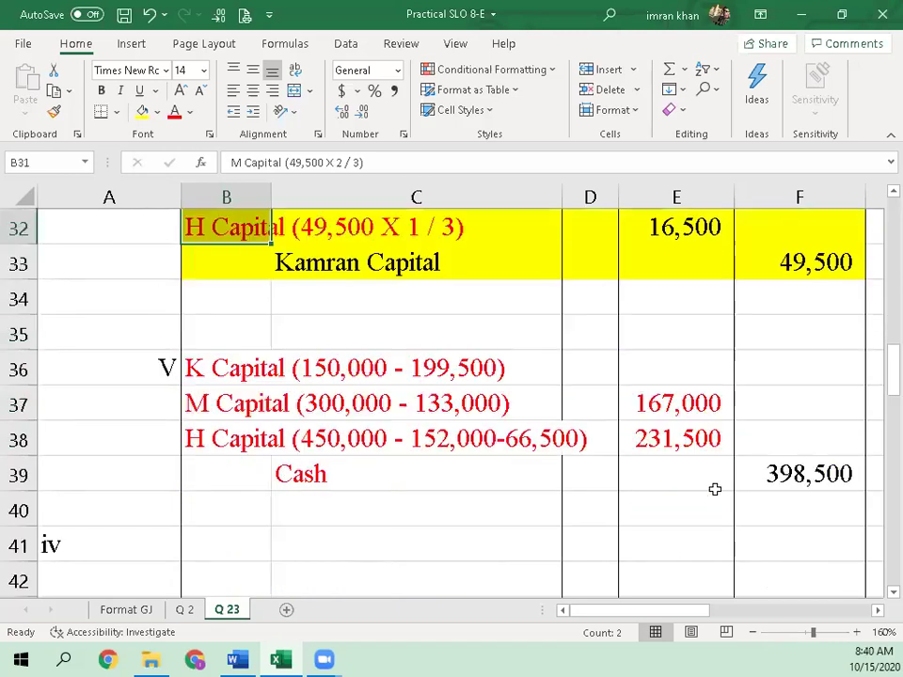
left_click(817, 473)
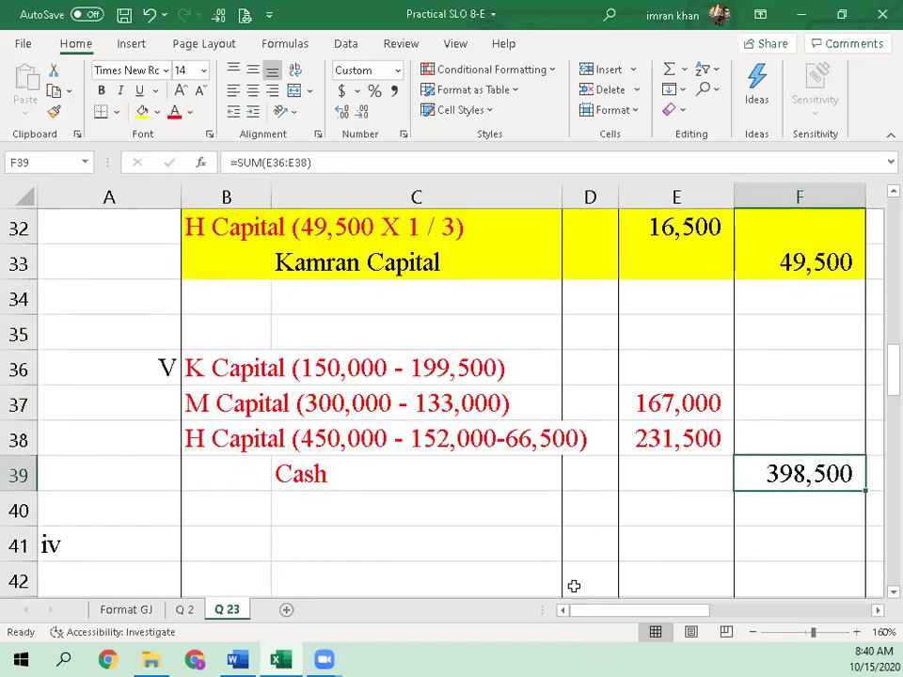
scroll(412, 463, "up", 2)
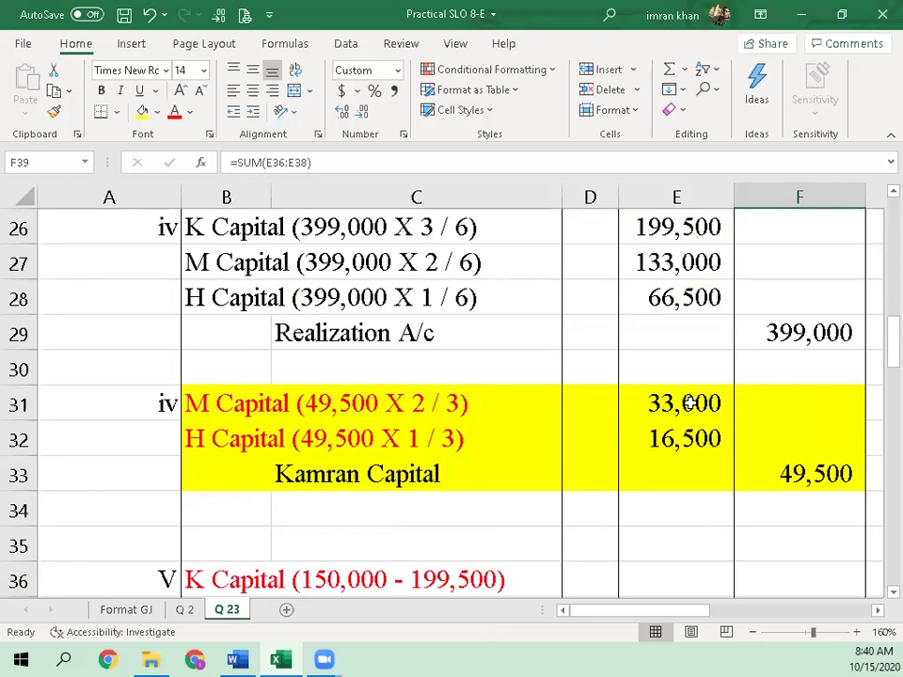
scroll(625, 471, "down", 1)
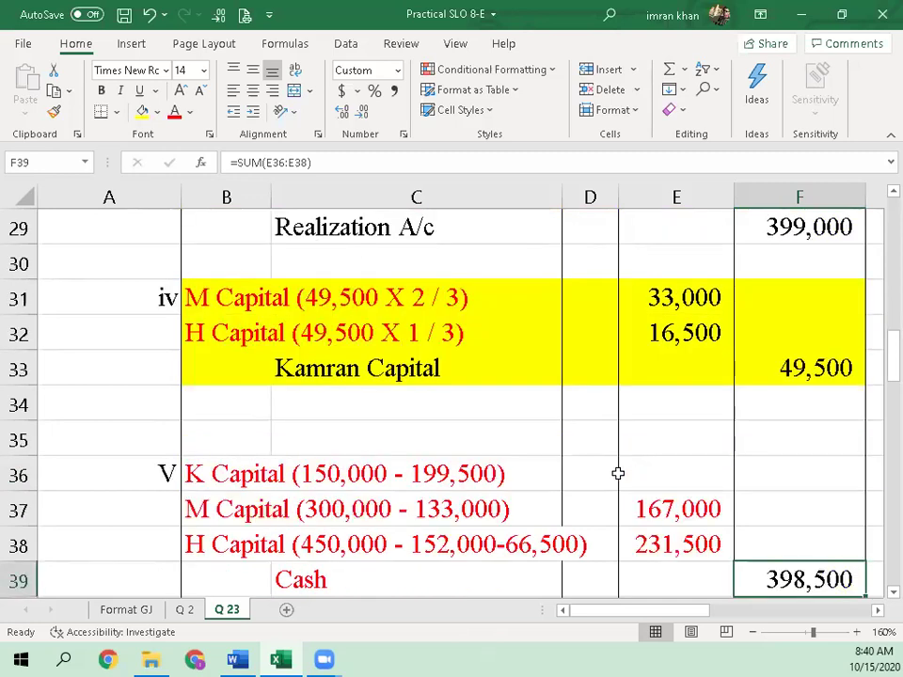
Step: Delete the K Capital line from B36 of the settlement entry
left_click(246, 481)
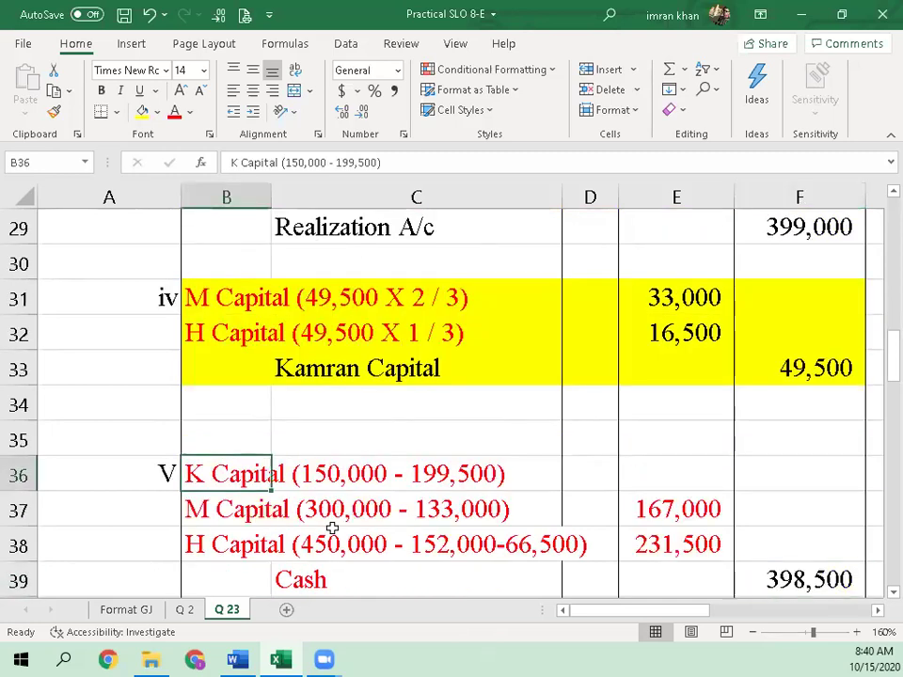
key("Delete")
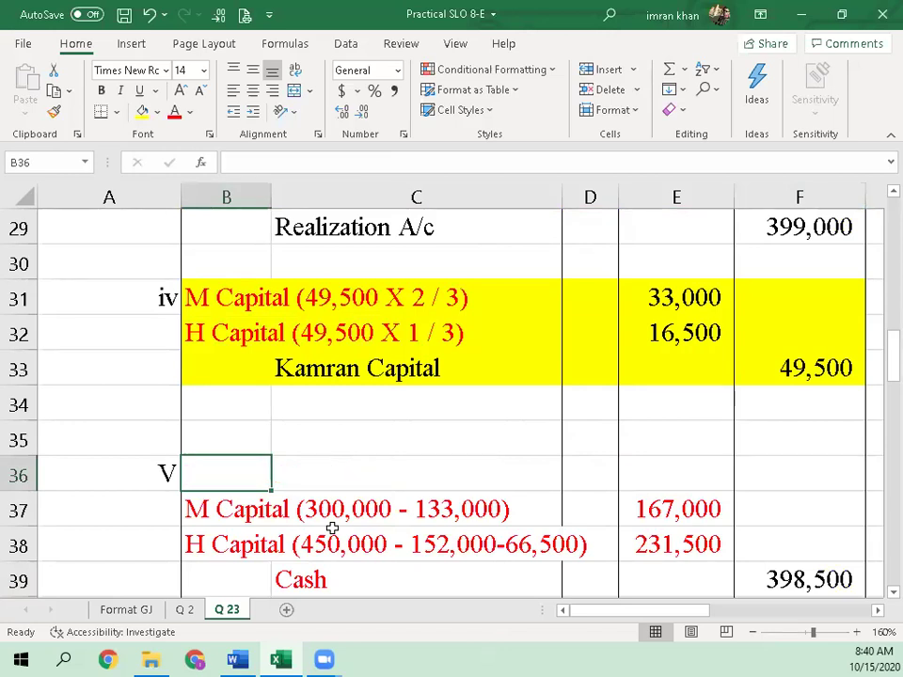
key("Up")
key("Up")
key("Up")
key("Right")
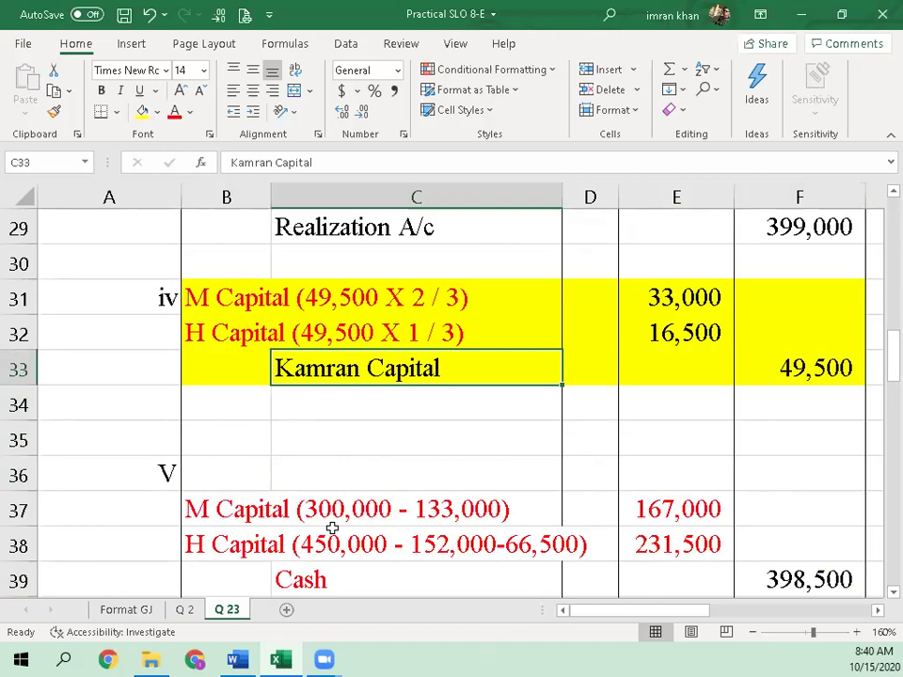
Step: Copy the remaining settlement lines in B37:F39 and paste them one row higher, starting at B36
key("Down")
key("Down")
key("Down")
key("Down")
key("Left")
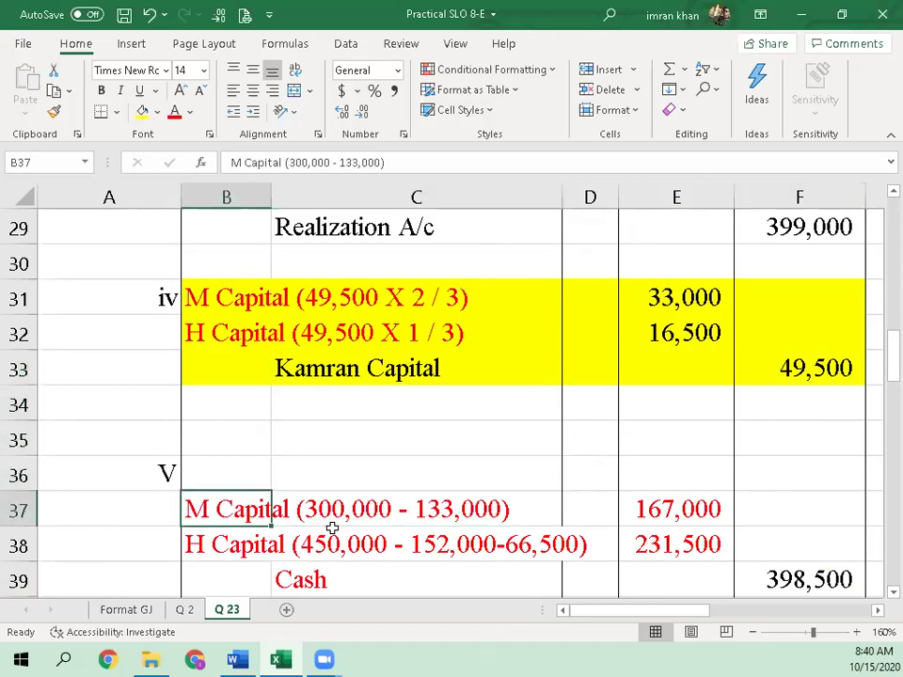
key("shift+Down")
key("shift+Right")
key("shift+Down")
key("shift+Right")
key("shift+Down")
key("shift+Right")
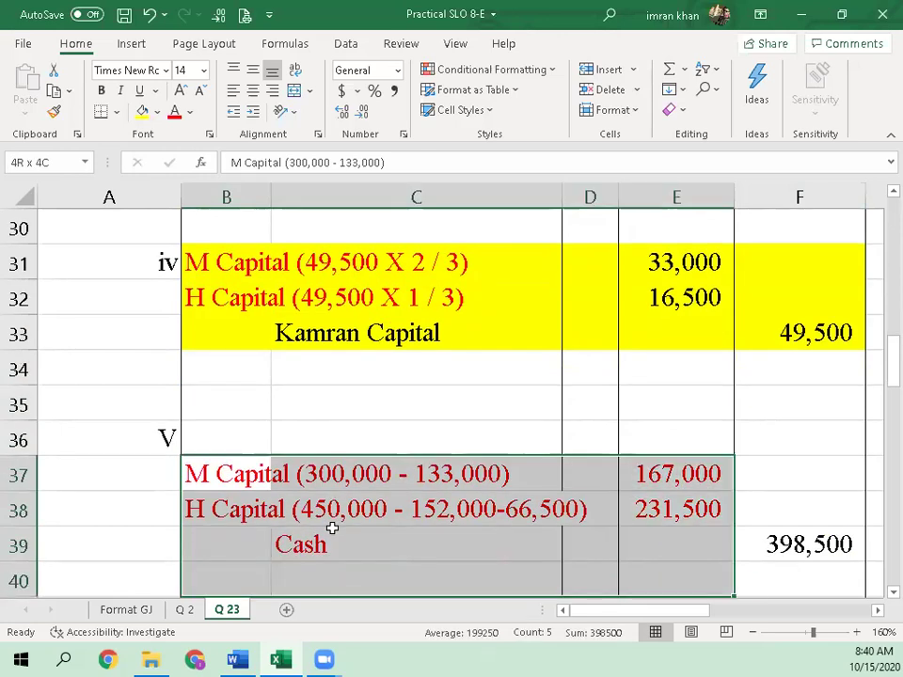
key("shift+Up")
key("shift+Right")
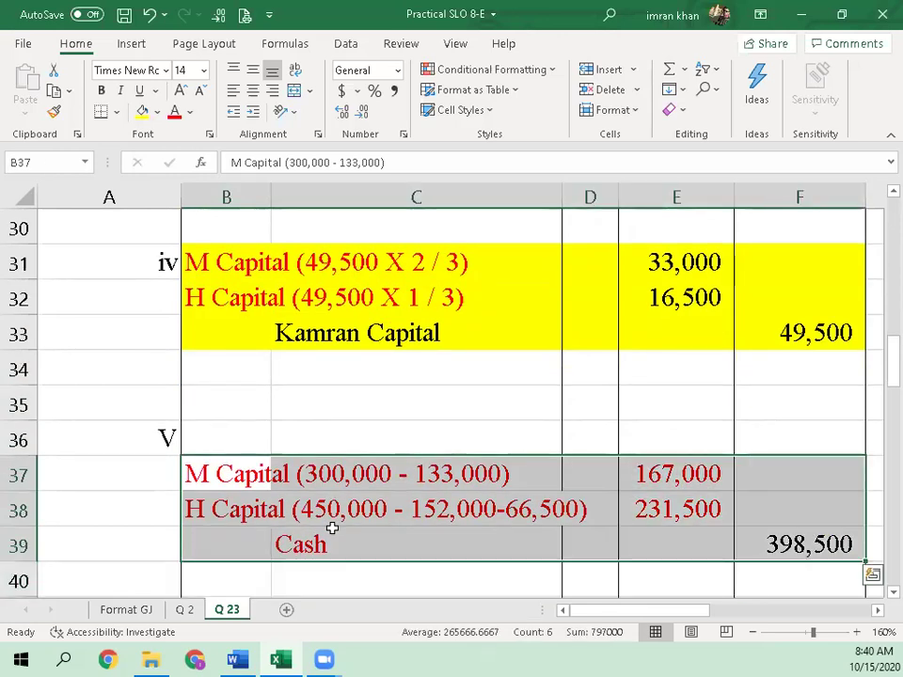
key("ctrl+c")
key("Up")
key("Return")
Step: Clear the duplicate Cash label in C39 and its leftover credit amount in F39
key("Down")
key("Down")
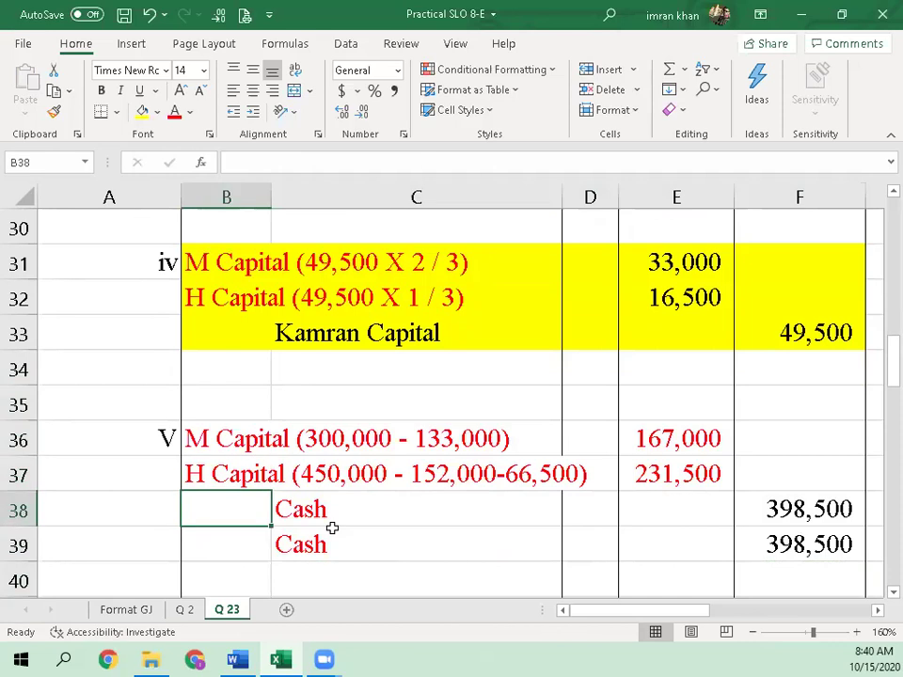
key("Right")
key("Down")
key("Delete")
key("Right")
key("Right")
key("Right")
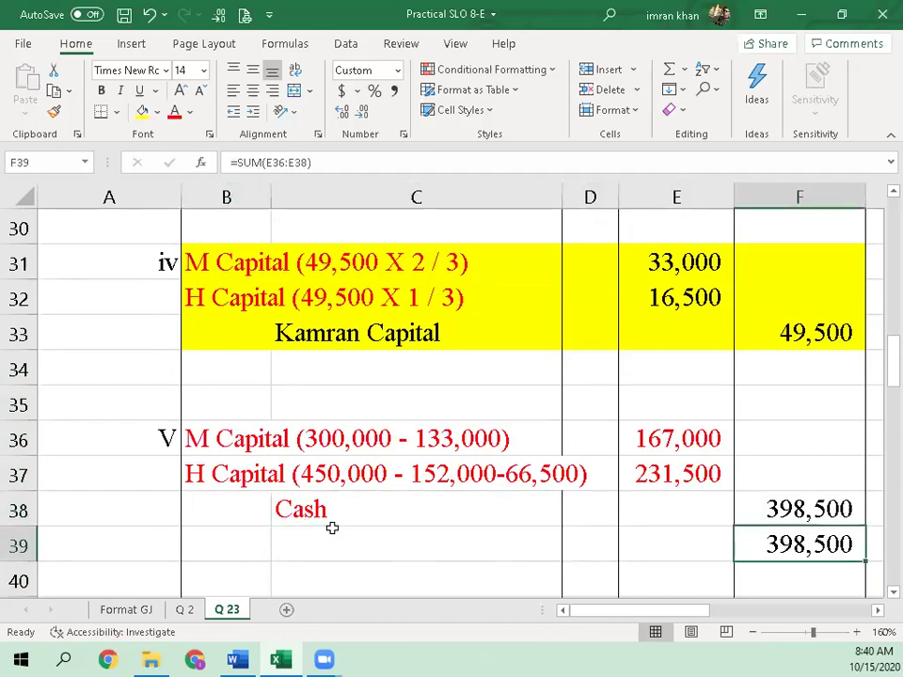
key("Delete")
Step: Extend the M Capital working in B36 of the settlement entry with "- 33,000" inside the brackets
key("Up")
key("Left")
key("Left")
key("Up")
key("Up")
key("Left")
key("Left")
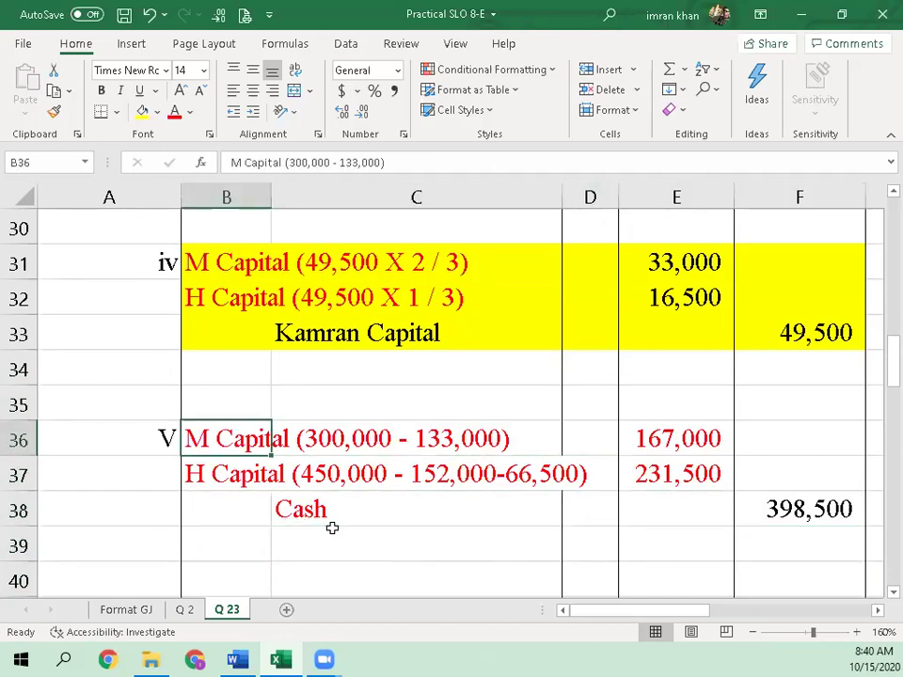
key("F2")
key("Left")
key("Left")
key("Right")
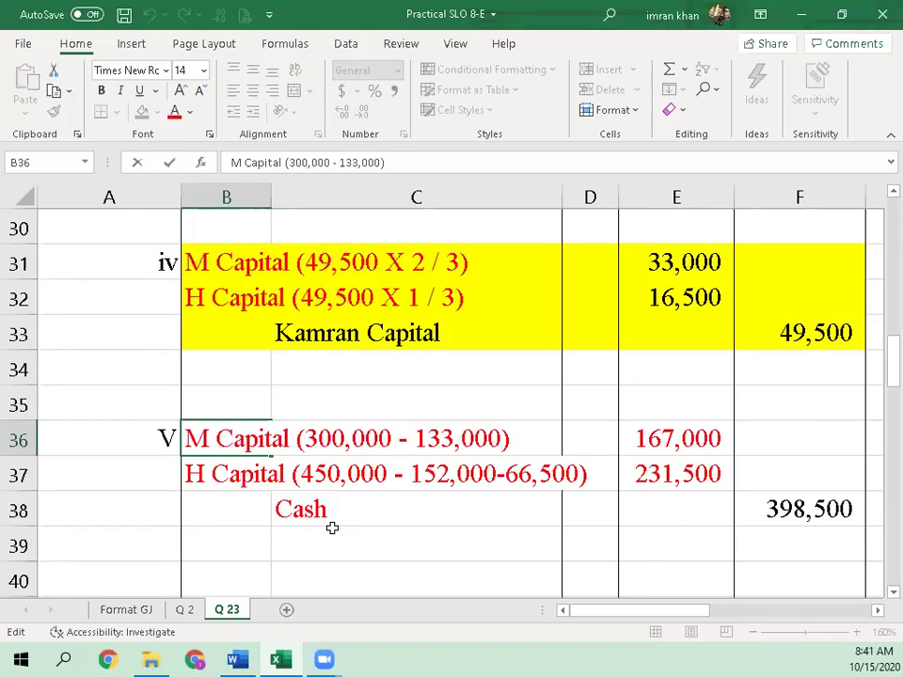
type("- ")
type("33,0")
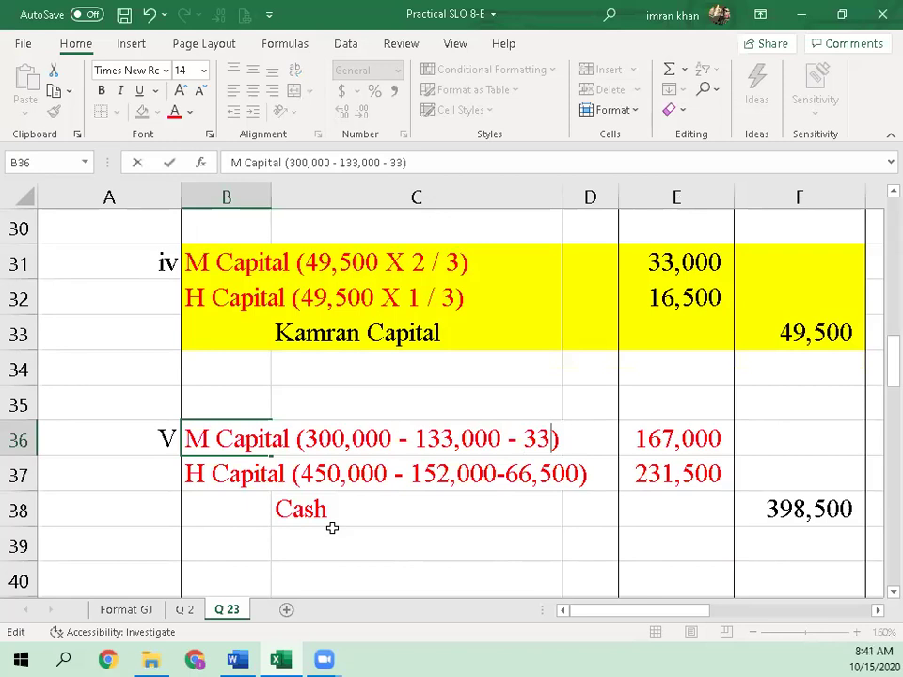
type("00")
key("Up")
Step: Set the M Capital debit amount in E36 to 134,000
key("Right")
key("Right")
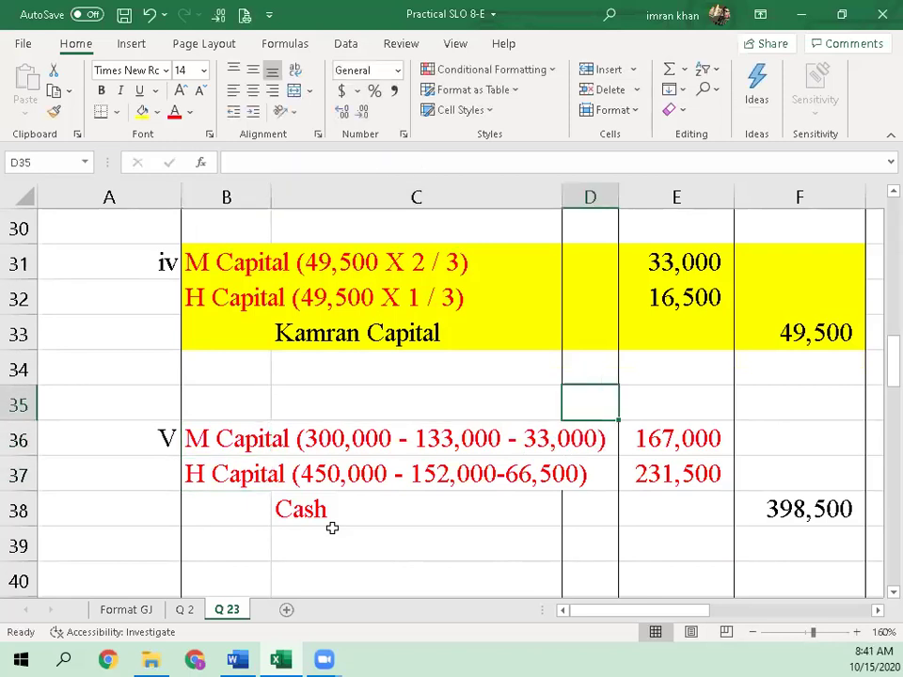
key("Right")
key("Down")
key("F2")
key("Escape")
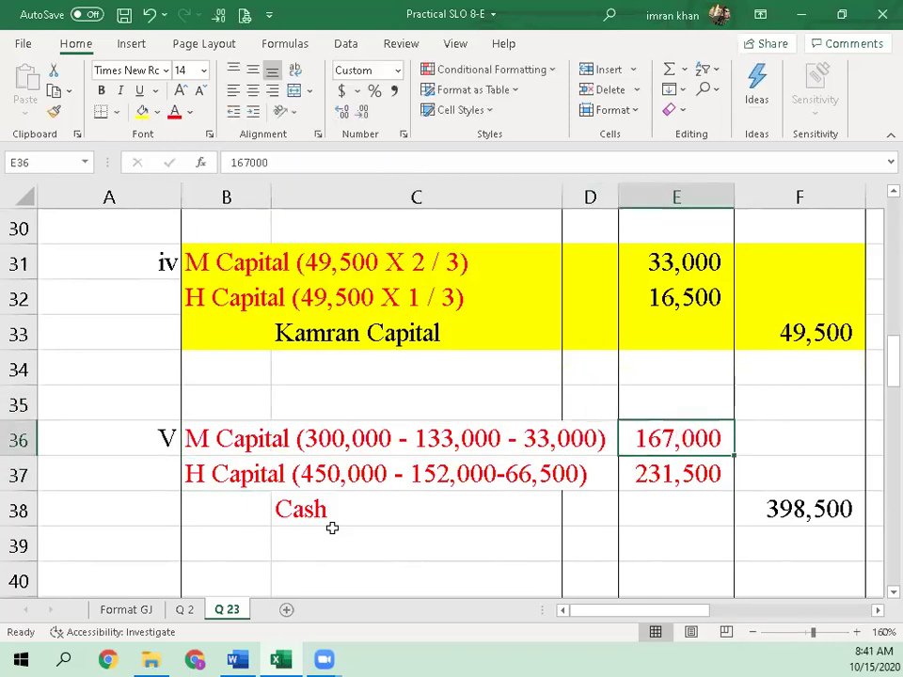
key("BackSpace")
type("12")
key("BackSpace")
type("34000")
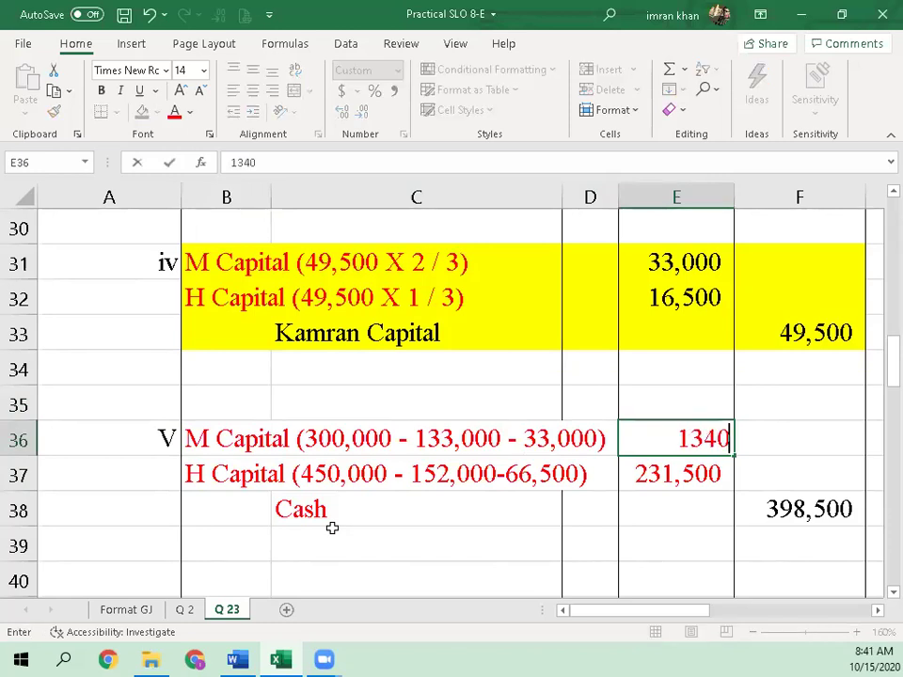
key("Return")
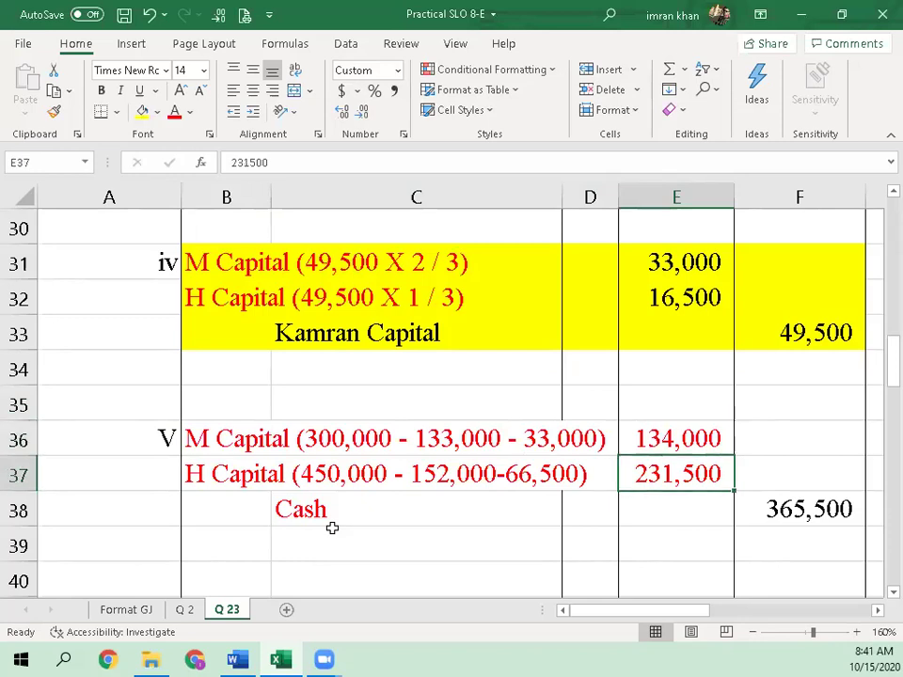
Step: Reduce the font size of the H Capital line in B37 to 12
key("Left")
key("Left")
key("Left")
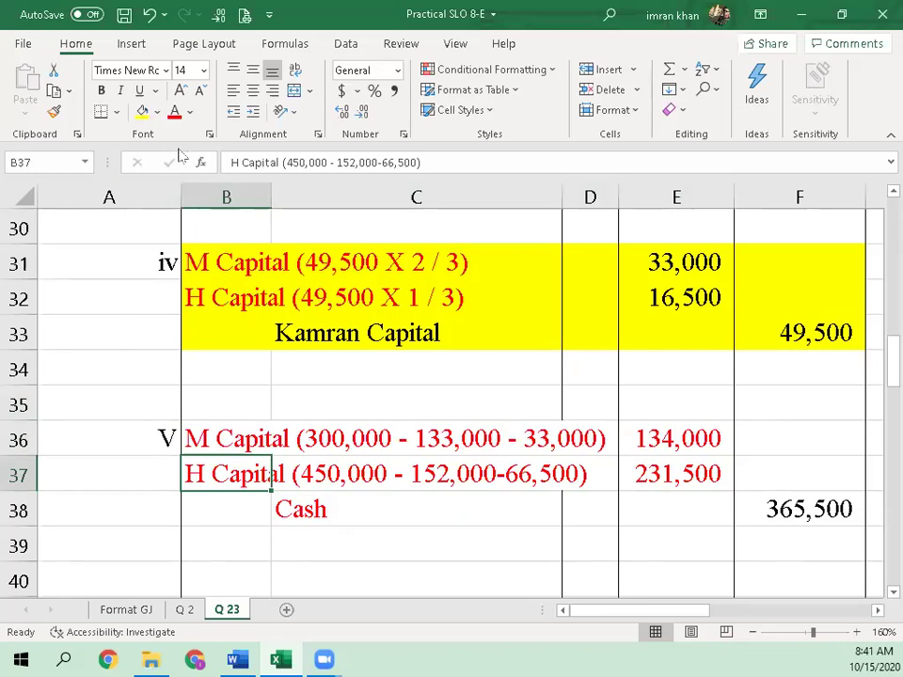
left_click(203, 71)
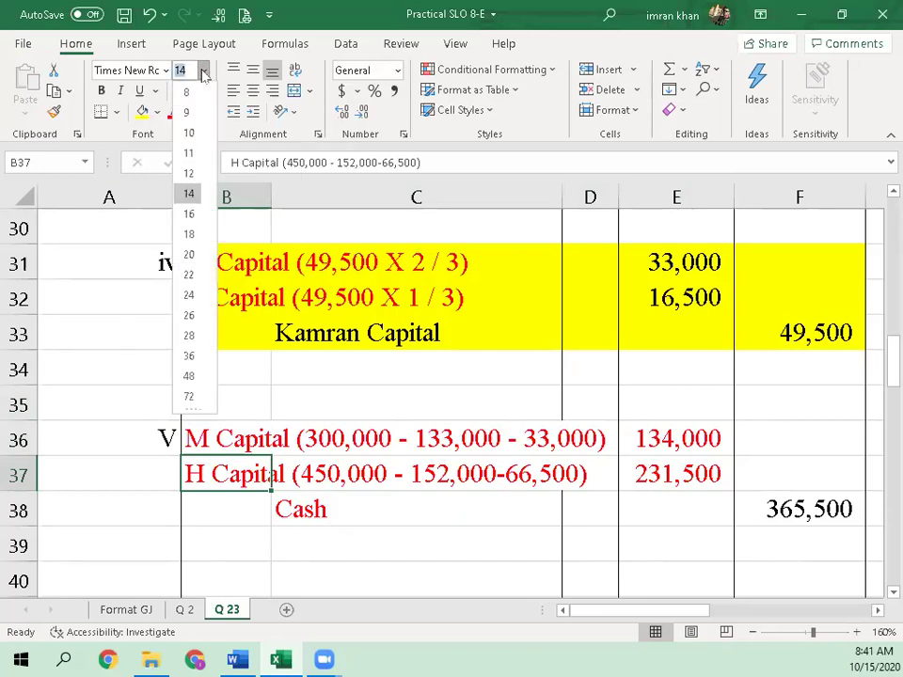
left_click(191, 173)
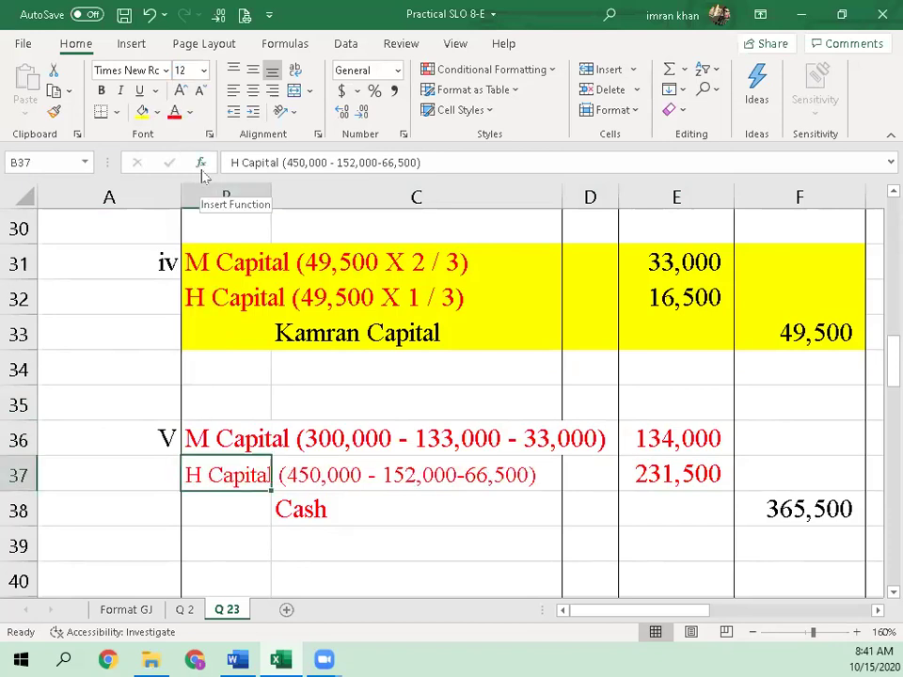
Step: Extend the H Capital working in B37 with "-16,500" inside the brackets
key("F2")
key("Left")
type("-16,500")
key("Return")
Step: Set the H Capital debit amount in E37 to 215,000
key("Up")
key("Right")
key("Right")
key("Right")
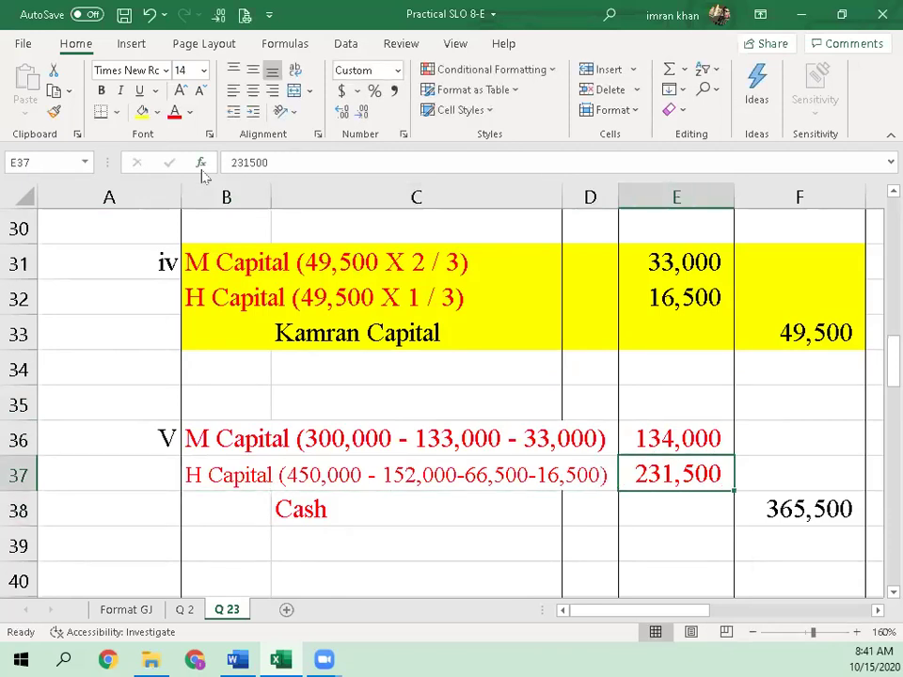
type("215")
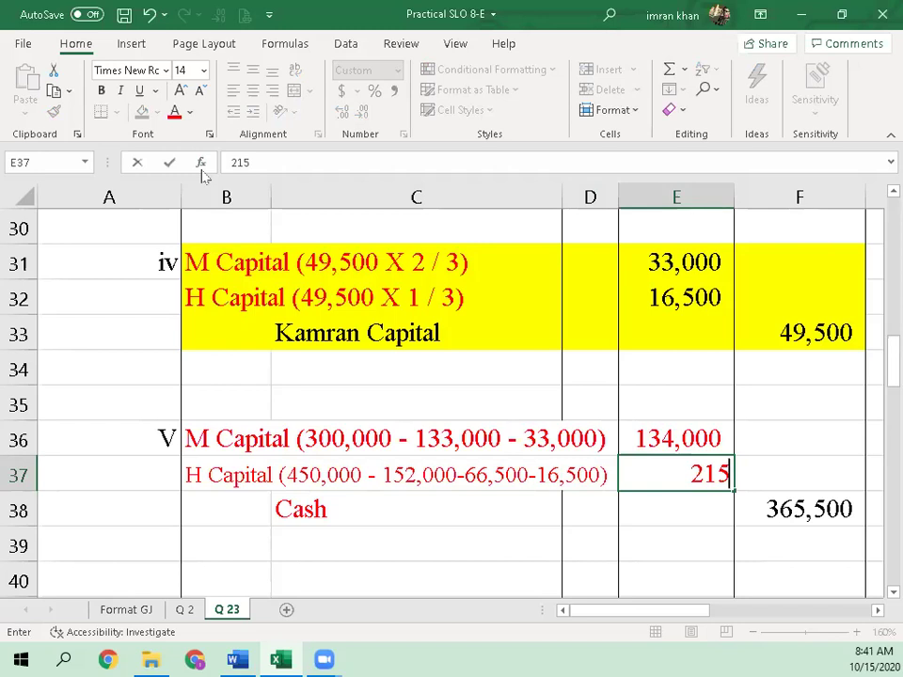
type("000")
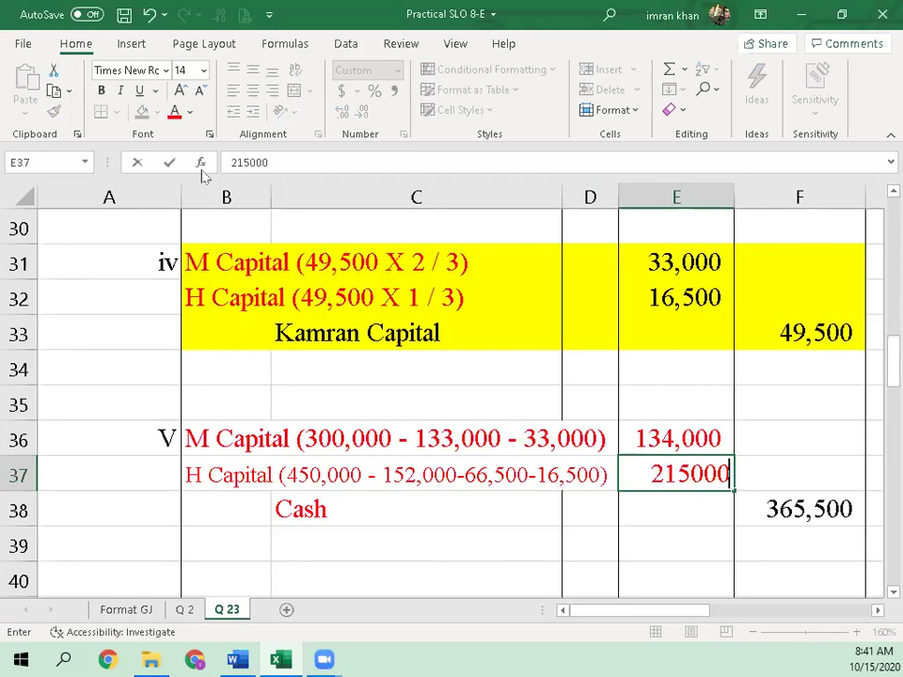
key("Return")
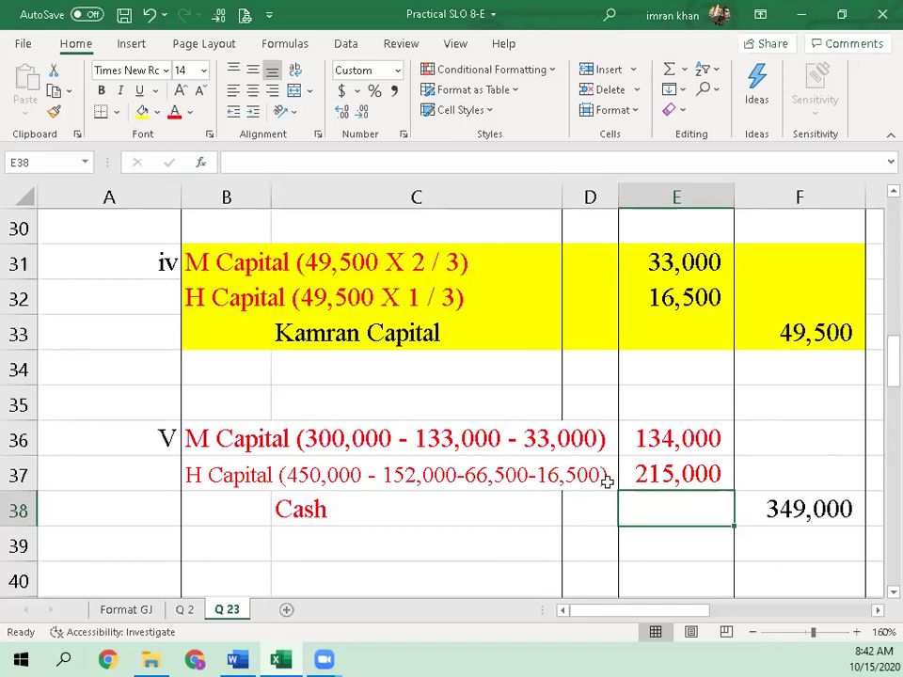
Step: Reduce the font size of the M Capital line in B36 to 12
left_click(201, 436)
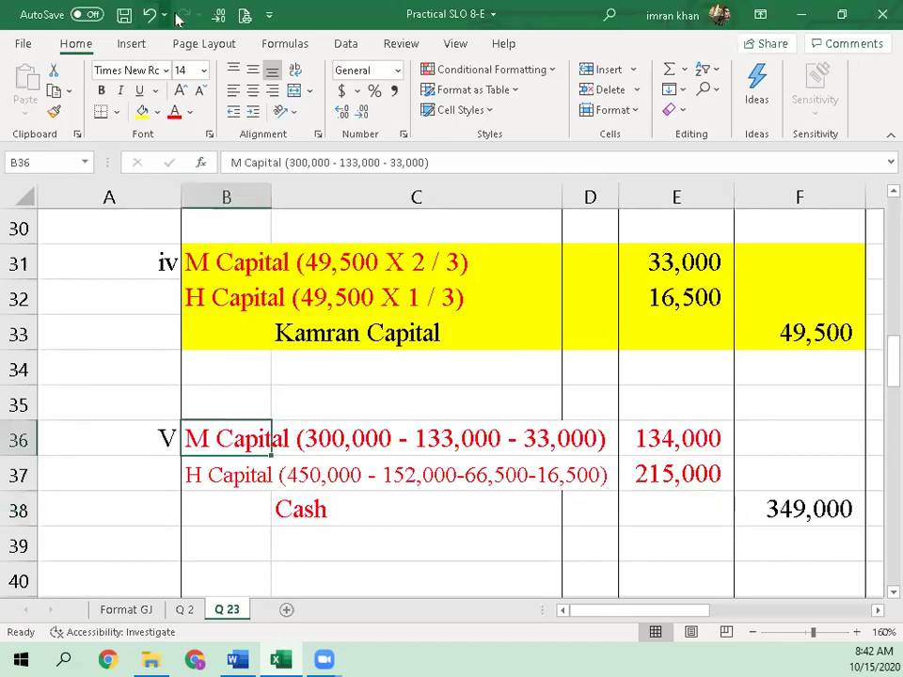
left_click(203, 70)
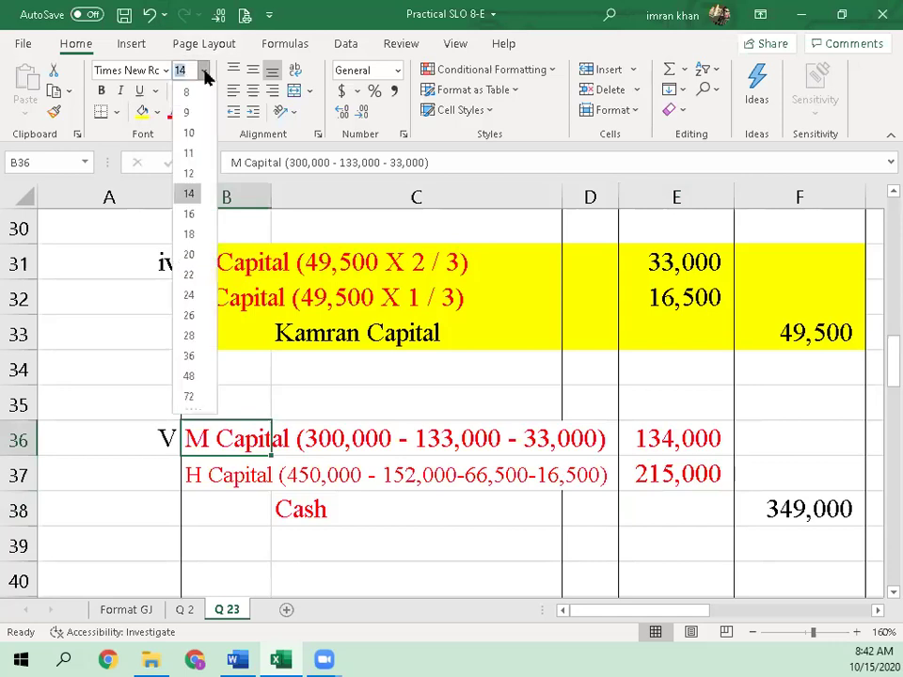
left_click(191, 178)
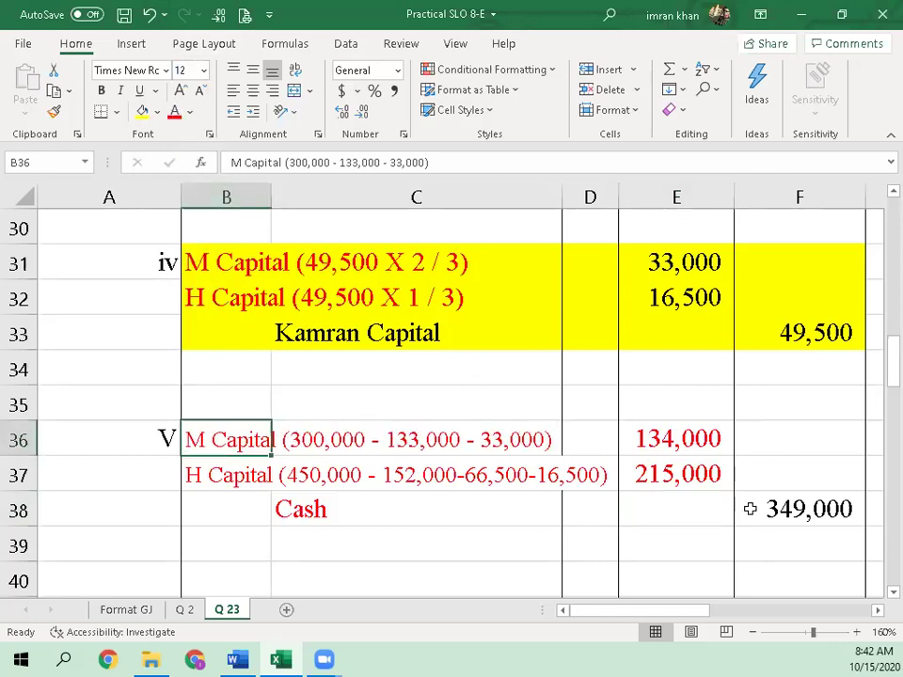
Step: Review the settlement entry's H Capital debit and cash credit, and look over the rest of the Q 23 sheet
left_click(686, 470)
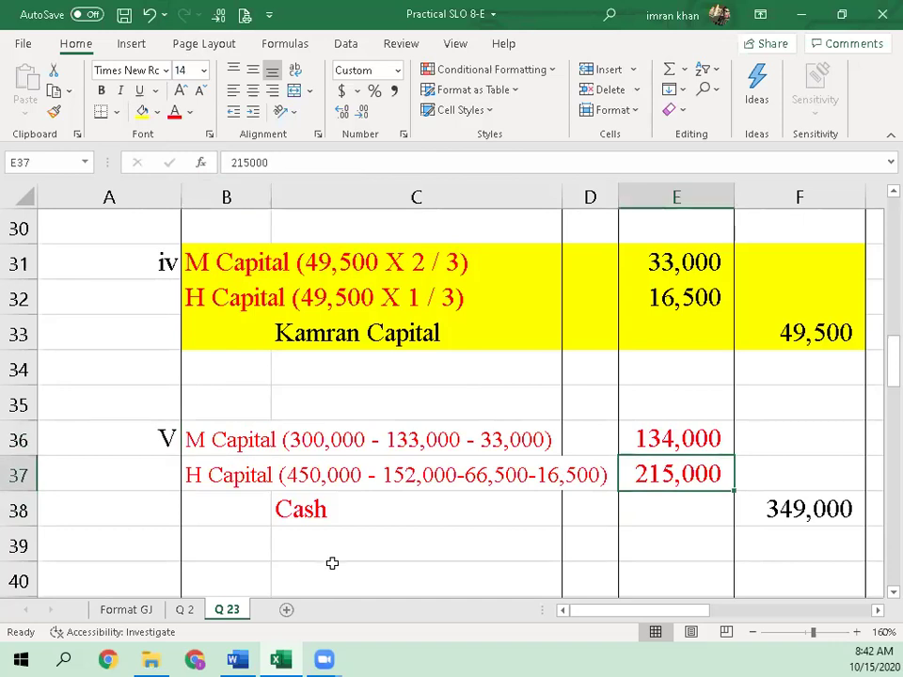
left_click(326, 508)
left_click(831, 509)
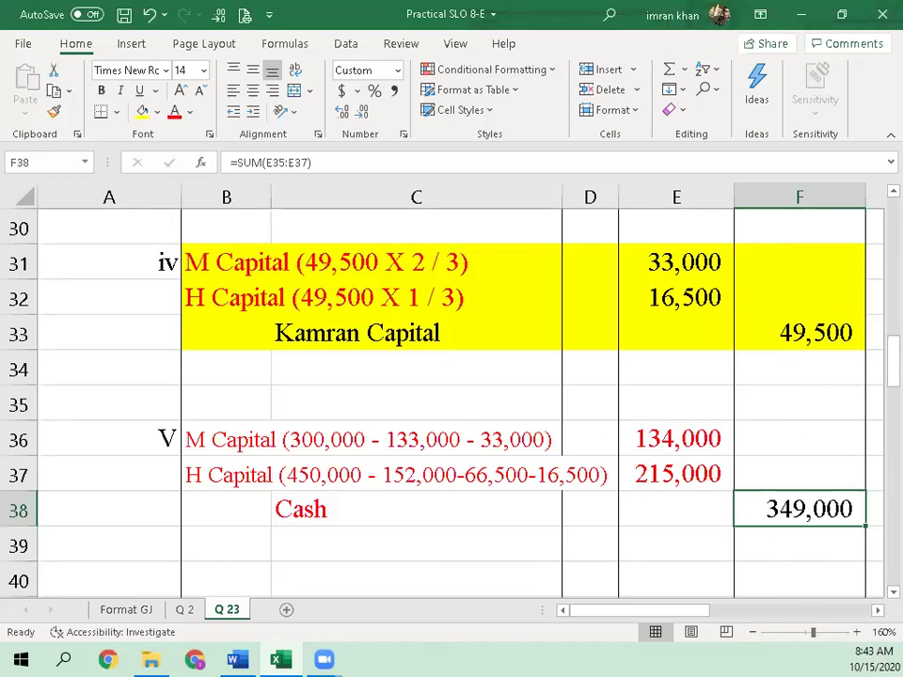
scroll(560, 463, "down", 4)
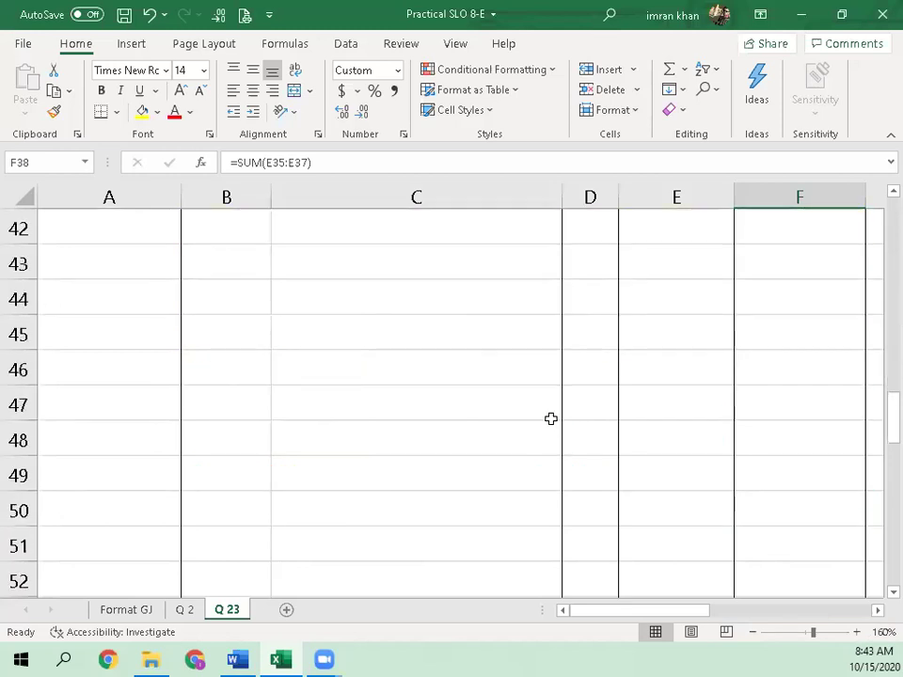
scroll(559, 423, "down", 14)
scroll(572, 407, "up", 5)
scroll(579, 413, "up", 20)
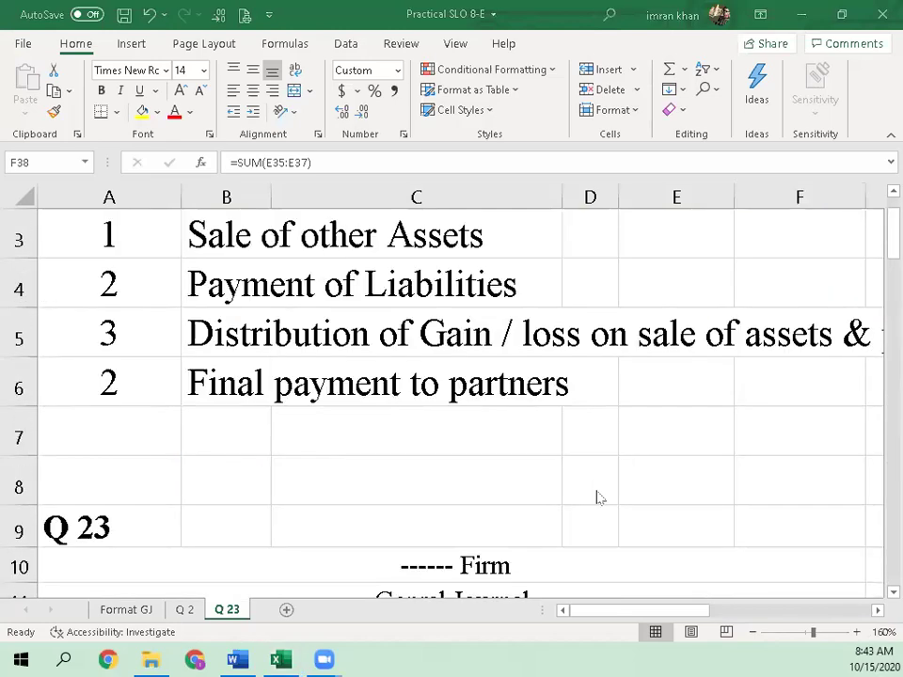
Step: Switch to the SLO 8 - E - PQ document in Word and look through the exam questions down to Q.25
key("alt+Tab")
scroll(592, 487, "down", 8)
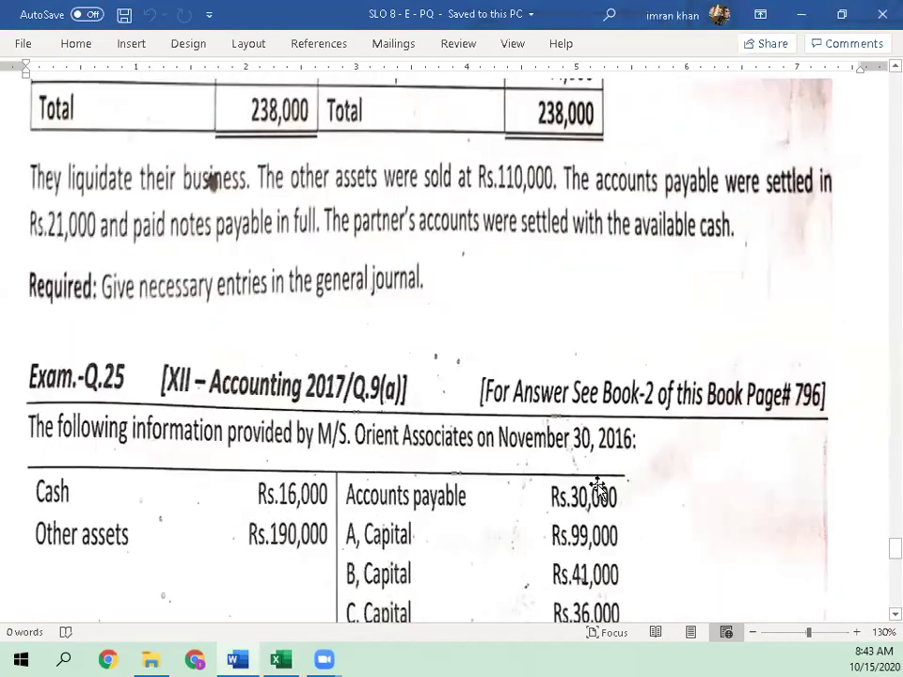